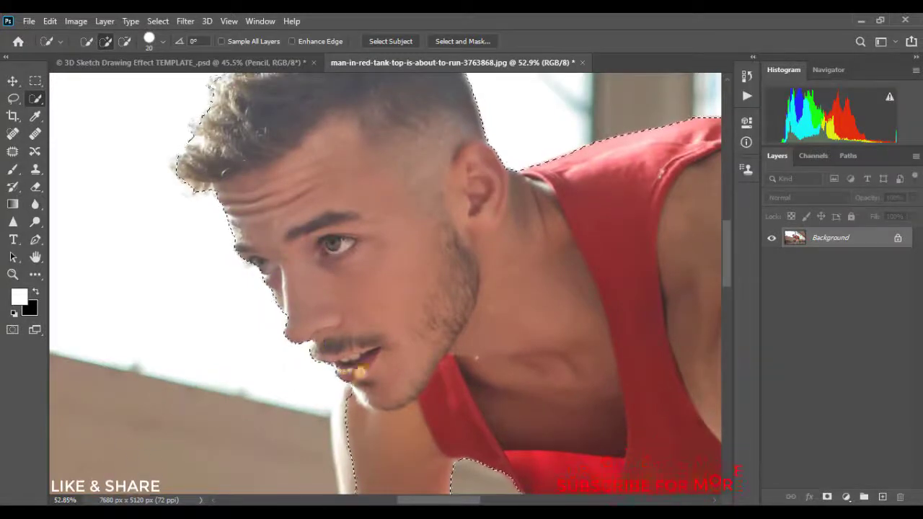
Extend the quick selection down the runner's far arm to include the forearm, the hand and its thumb on the track.
{"action": "scroll", "coordinate": [380, 366], "scroll_direction": "down", "scroll_amount": 3}
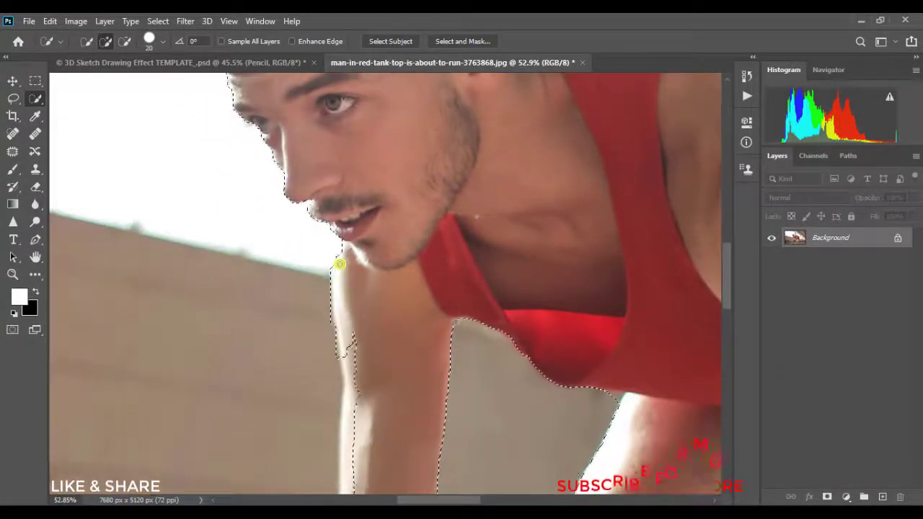
{"action": "scroll", "coordinate": [340, 264], "scroll_direction": "down", "scroll_amount": 3}
{"action": "scroll", "coordinate": [365, 282], "scroll_direction": "down", "scroll_amount": 1}
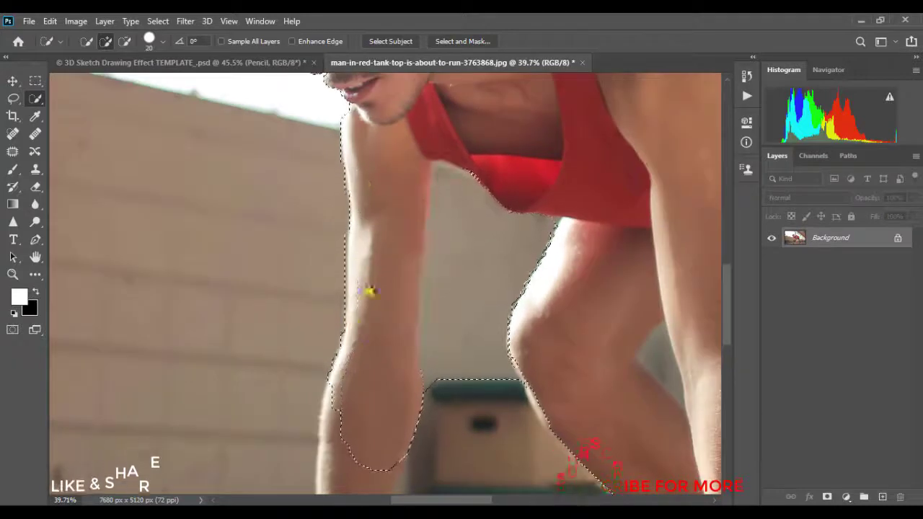
{"action": "scroll", "coordinate": [369, 291], "scroll_direction": "down", "scroll_amount": 5}
{"action": "mouse_move", "coordinate": [244, 470]}
{"action": "left_mouse_down"}
{"action": "mouse_move", "coordinate": [220, 460]}
{"action": "mouse_move", "coordinate": [204, 471]}
{"action": "mouse_move", "coordinate": [252, 449]}
{"action": "left_mouse_up"}
{"action": "mouse_move", "coordinate": [385, 380]}
{"action": "left_mouse_down"}
{"action": "mouse_move", "coordinate": [423, 134]}
{"action": "mouse_move", "coordinate": [406, 264]}
{"action": "mouse_move", "coordinate": [402, 206]}
{"action": "mouse_move", "coordinate": [460, 253]}
{"action": "left_mouse_up"}
{"action": "scroll", "coordinate": [299, 370], "scroll_direction": "up", "scroll_amount": 3}
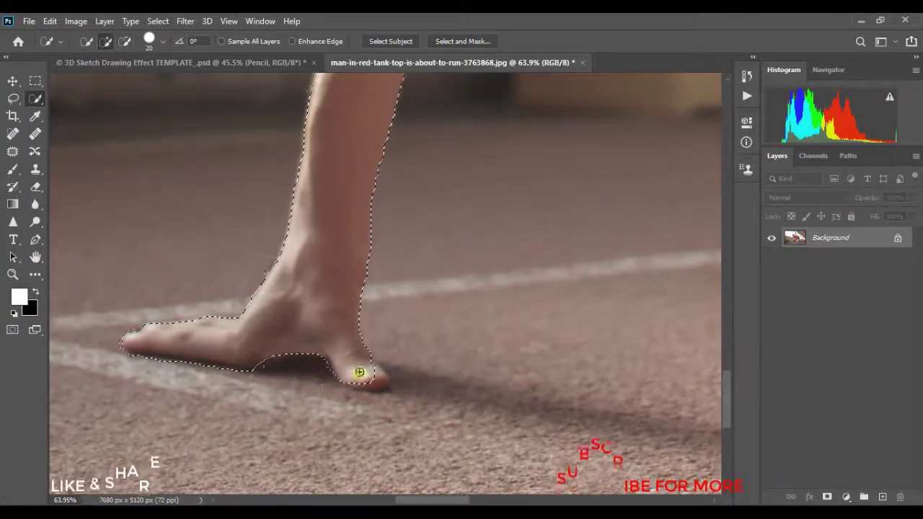
{"action": "mouse_move", "coordinate": [376, 367]}
{"action": "left_mouse_down"}
{"action": "mouse_move", "coordinate": [375, 383]}
{"action": "mouse_move", "coordinate": [402, 367]}
{"action": "left_mouse_up"}
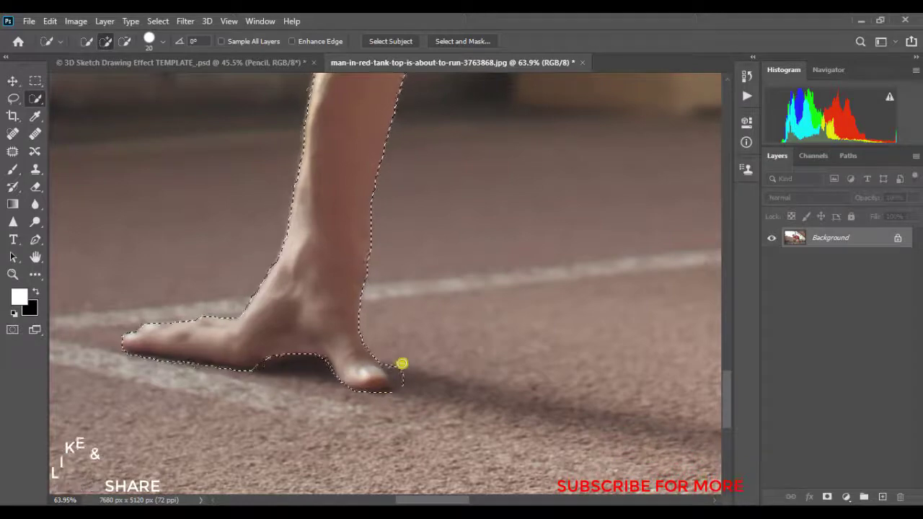
{"action": "key", "text": "alt"}
Refine the selection around the near hand, subtracting the track beside the arm and under the palm and adding the remaining fingers.
{"action": "scroll", "coordinate": [468, 392], "scroll_direction": "down", "scroll_amount": 5}
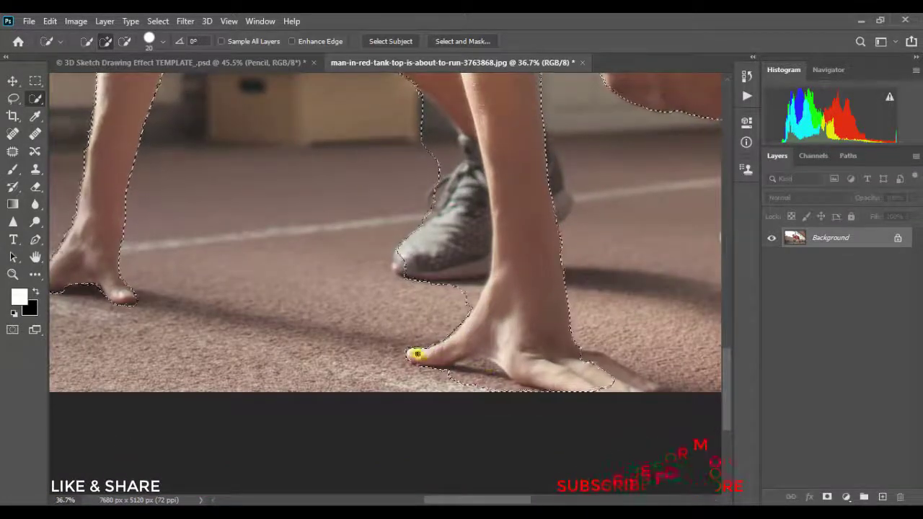
{"action": "key", "text": "alt"}
{"action": "mouse_move", "coordinate": [419, 354]}
{"action": "left_mouse_down"}
{"action": "mouse_move", "coordinate": [490, 367]}
{"action": "mouse_move", "coordinate": [509, 329]}
{"action": "mouse_move", "coordinate": [416, 286]}
{"action": "mouse_move", "coordinate": [477, 288]}
{"action": "mouse_move", "coordinate": [480, 315]}
{"action": "mouse_move", "coordinate": [482, 159]}
{"action": "left_mouse_up"}
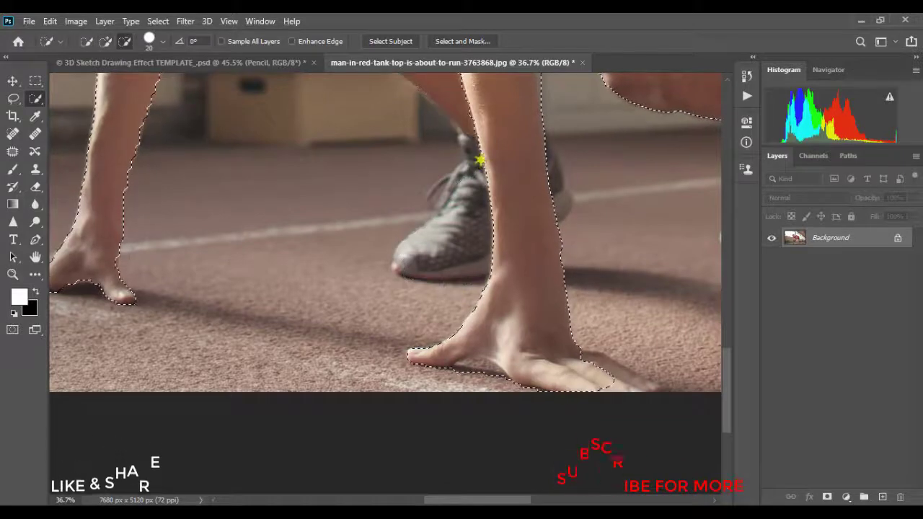
{"action": "scroll", "coordinate": [481, 159], "scroll_direction": "up", "scroll_amount": 3}
{"action": "scroll", "coordinate": [570, 311], "scroll_direction": "down", "scroll_amount": 3}
{"action": "mouse_move", "coordinate": [585, 354]}
{"action": "left_mouse_down"}
{"action": "mouse_move", "coordinate": [656, 390]}
{"action": "mouse_move", "coordinate": [592, 359]}
{"action": "mouse_move", "coordinate": [679, 385]}
{"action": "mouse_move", "coordinate": [688, 373]}
{"action": "left_mouse_up"}
{"action": "key", "text": "alt"}
{"action": "left_click_drag", "start_coordinate": [501, 379], "coordinate": [499, 371]}
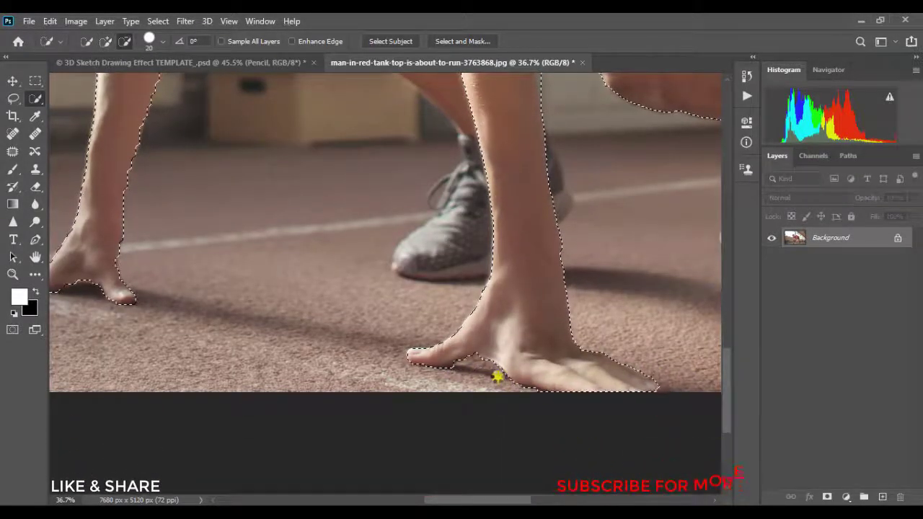
Add the shoe behind the near arm to the selection, including its heel, and trim the spill around its edges.
{"action": "scroll", "coordinate": [497, 373], "scroll_direction": "up", "scroll_amount": 5}
{"action": "scroll", "coordinate": [402, 200], "scroll_direction": "down", "scroll_amount": 2}
{"action": "mouse_move", "coordinate": [409, 183]}
{"action": "left_mouse_down"}
{"action": "mouse_move", "coordinate": [350, 304]}
{"action": "mouse_move", "coordinate": [338, 278]}
{"action": "mouse_move", "coordinate": [432, 369]}
{"action": "mouse_move", "coordinate": [477, 443]}
{"action": "mouse_move", "coordinate": [442, 333]}
{"action": "left_mouse_up"}
{"action": "scroll", "coordinate": [461, 310], "scroll_direction": "down", "scroll_amount": 3}
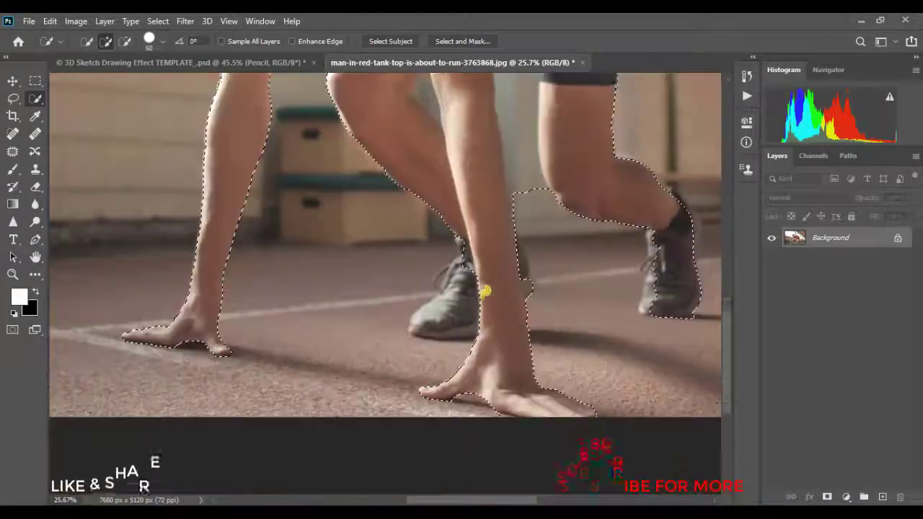
{"action": "scroll", "coordinate": [471, 264], "scroll_direction": "up", "scroll_amount": 2}
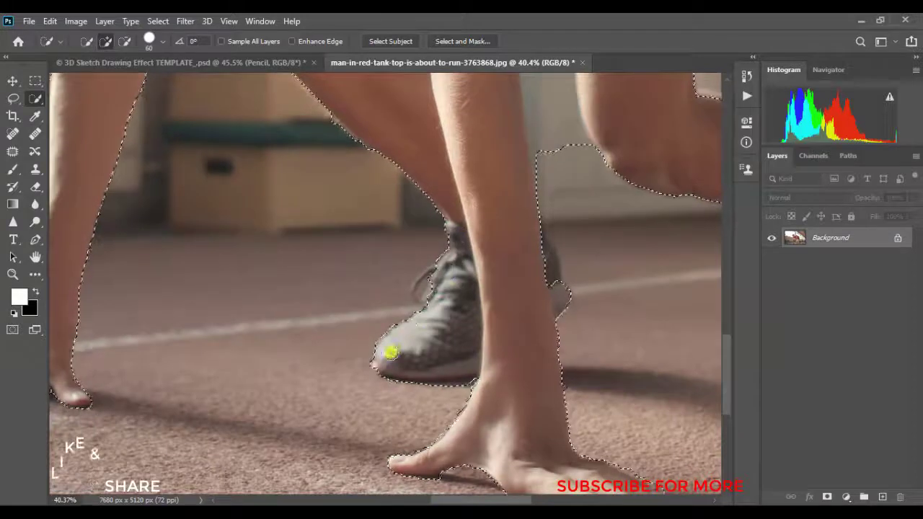
{"action": "key", "text": "alt"}
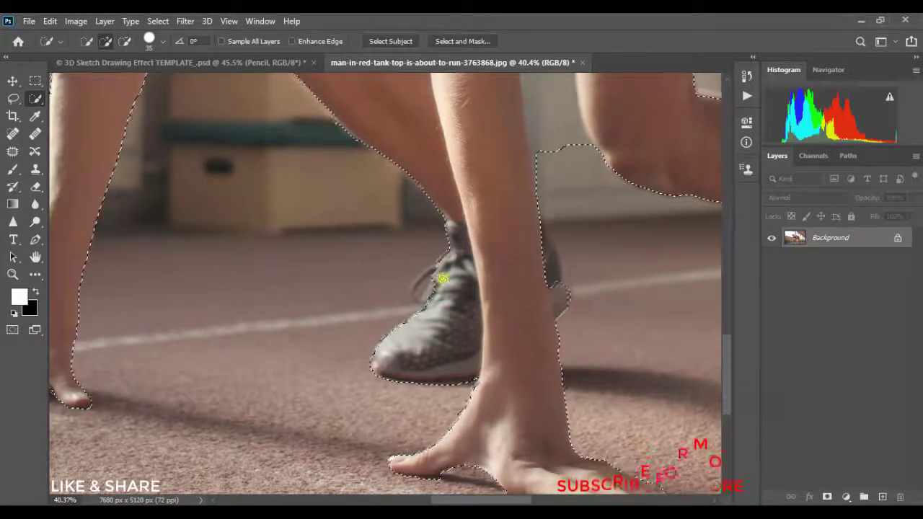
{"action": "left_click_drag", "start_coordinate": [540, 247], "coordinate": [552, 259]}
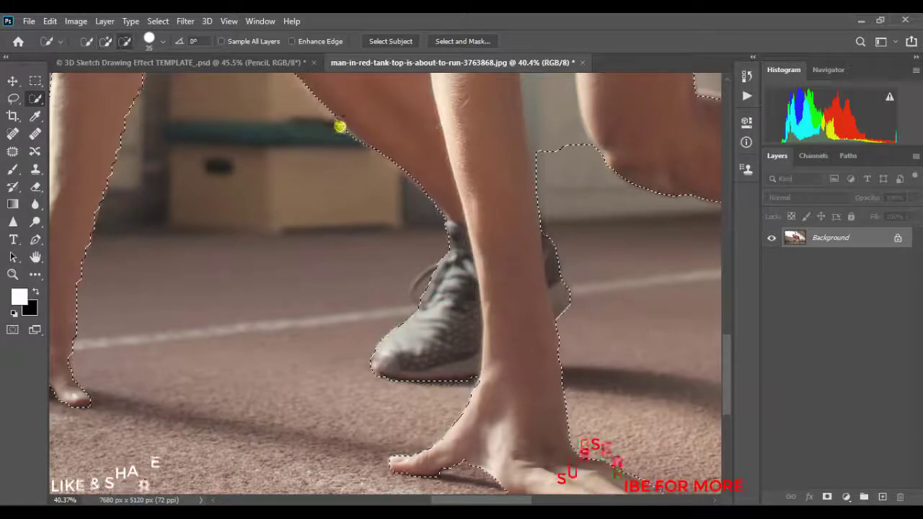
Subtract the background between the near arm and rear leg and the small gap between the bent knee and the arm.
{"action": "scroll", "coordinate": [500, 225], "scroll_direction": "down", "scroll_amount": 2}
{"action": "scroll", "coordinate": [500, 225], "scroll_direction": "up", "scroll_amount": 3}
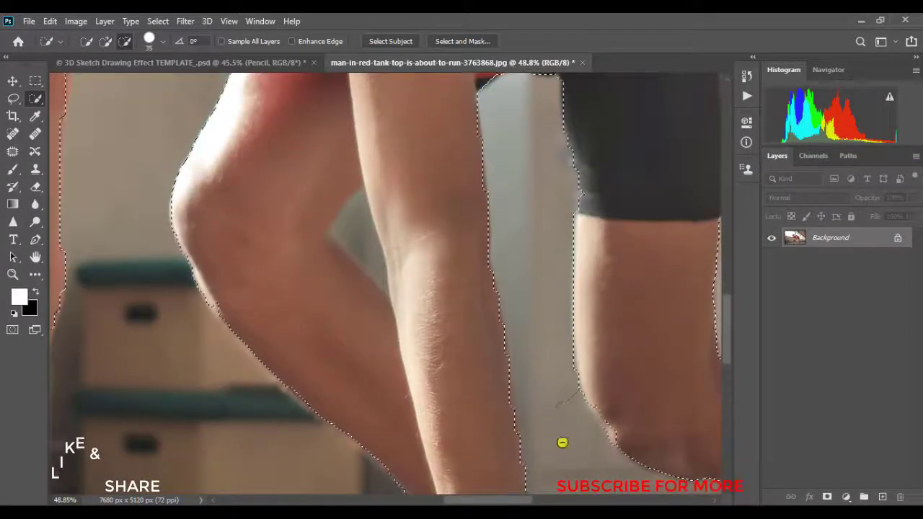
{"action": "key", "text": "bracketleft"}
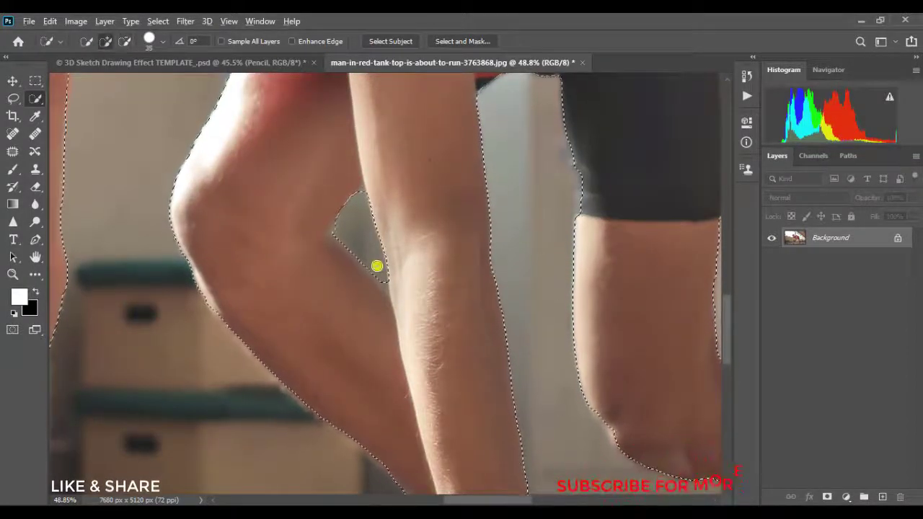
{"action": "left_click", "coordinate": [377, 265]}
{"action": "scroll", "coordinate": [377, 265], "scroll_direction": "up", "scroll_amount": 3}
{"action": "left_click_drag", "start_coordinate": [391, 308], "coordinate": [344, 146]}
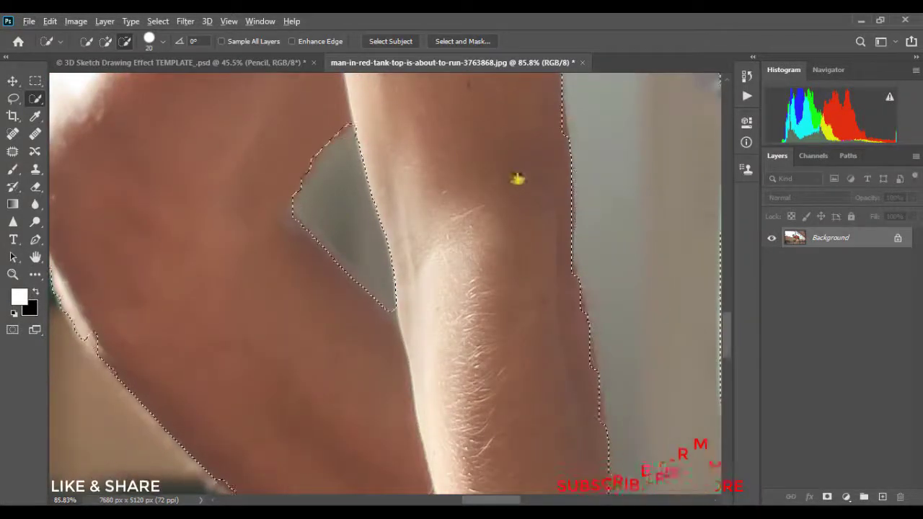
{"action": "mouse_move", "coordinate": [344, 110]}
{"action": "left_mouse_down"}
{"action": "mouse_move", "coordinate": [308, 161]}
{"action": "mouse_move", "coordinate": [310, 238]}
{"action": "mouse_move", "coordinate": [400, 317]}
{"action": "left_mouse_up"}
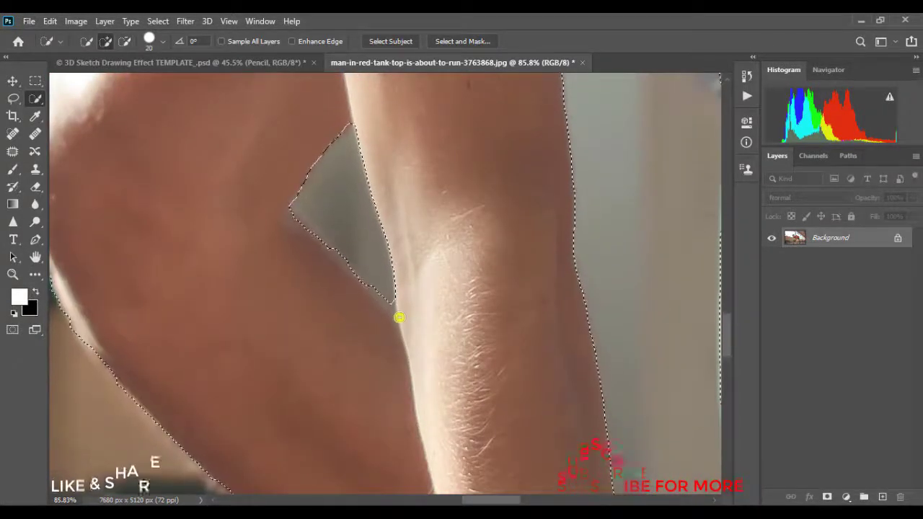
Refine the selection edge along the shorts, the rear leg and the rear shoe.
{"action": "scroll", "coordinate": [451, 252], "scroll_direction": "down", "scroll_amount": 5}
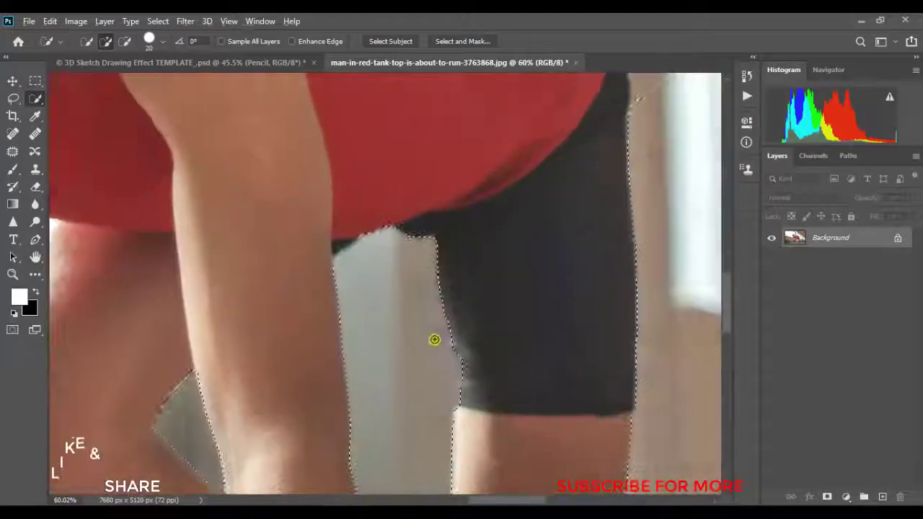
{"action": "scroll", "coordinate": [471, 323], "scroll_direction": "up", "scroll_amount": 4}
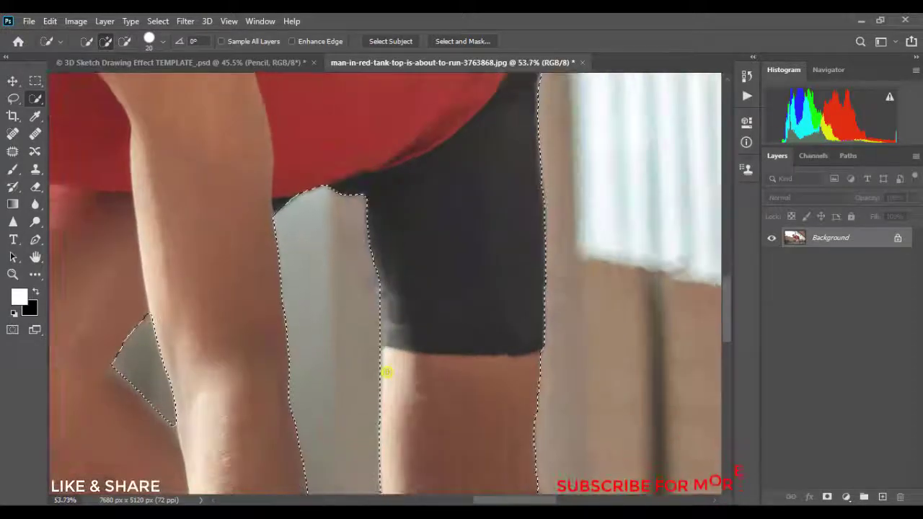
{"action": "scroll", "coordinate": [550, 287], "scroll_direction": "down", "scroll_amount": 2}
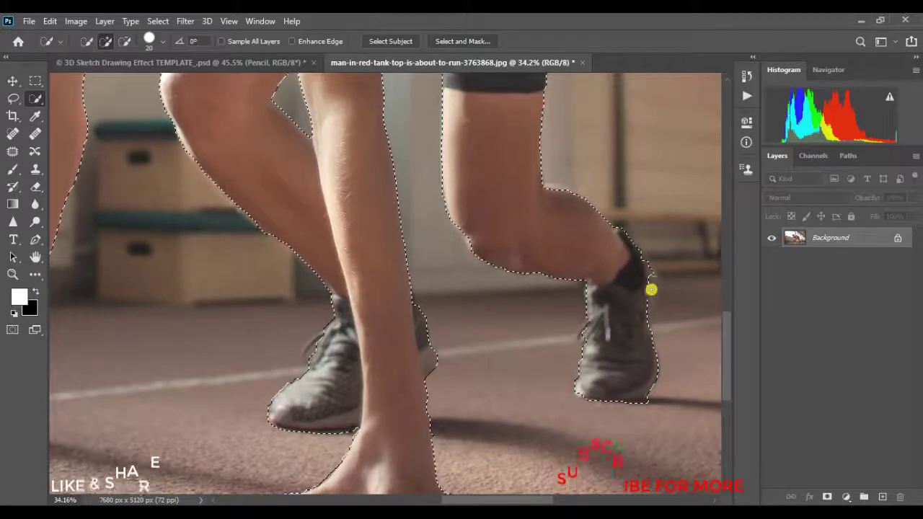
{"action": "scroll", "coordinate": [591, 255], "scroll_direction": "up", "scroll_amount": 2}
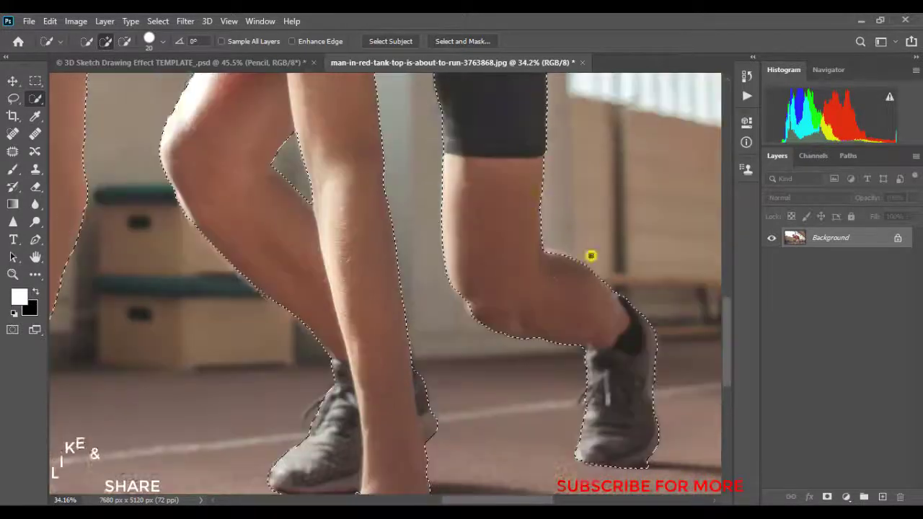
{"action": "mouse_move", "coordinate": [574, 260]}
{"action": "left_mouse_down"}
{"action": "mouse_move", "coordinate": [536, 248]}
{"action": "mouse_move", "coordinate": [630, 154]}
{"action": "mouse_move", "coordinate": [554, 91]}
{"action": "mouse_move", "coordinate": [561, 154]}
{"action": "mouse_move", "coordinate": [608, 111]}
{"action": "mouse_move", "coordinate": [622, 153]}
{"action": "mouse_move", "coordinate": [602, 254]}
{"action": "mouse_move", "coordinate": [623, 287]}
{"action": "mouse_move", "coordinate": [626, 243]}
{"action": "left_mouse_up"}
Subtract the patch of background behind the runner's hip from the selection.
{"action": "scroll", "coordinate": [620, 216], "scroll_direction": "down", "scroll_amount": 3}
{"action": "scroll", "coordinate": [606, 234], "scroll_direction": "up", "scroll_amount": 5}
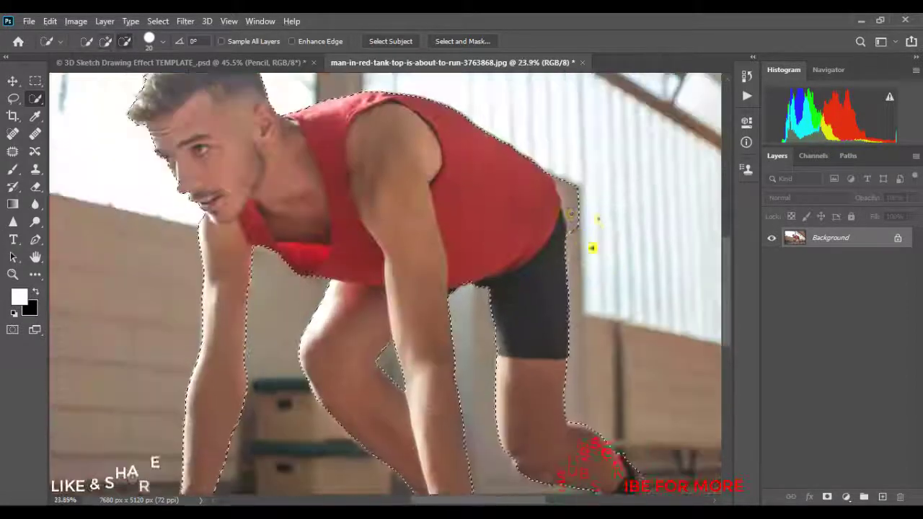
{"action": "scroll", "coordinate": [591, 179], "scroll_direction": "down", "scroll_amount": 3}
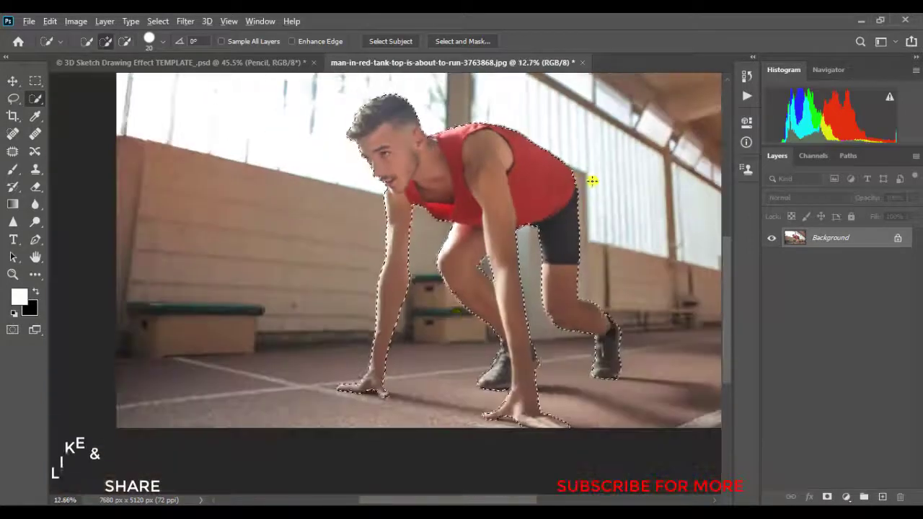
{"action": "scroll", "coordinate": [414, 256], "scroll_direction": "up", "scroll_amount": 5}
{"action": "scroll", "coordinate": [548, 270], "scroll_direction": "down", "scroll_amount": 5}
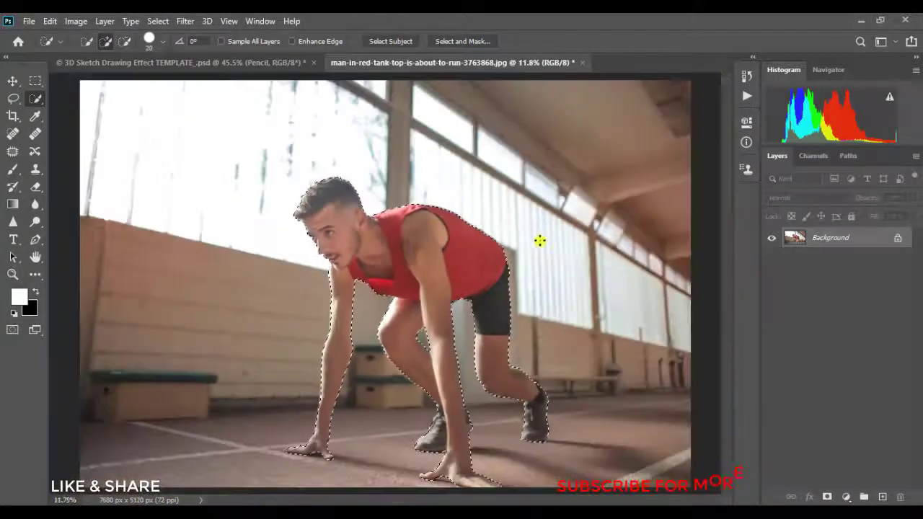
Refine the runner selection in Select and Mask with Smooth 8 and Contrast 4%, and output it to a New Layer with Layer Mask.
{"action": "left_click", "coordinate": [472, 43]}
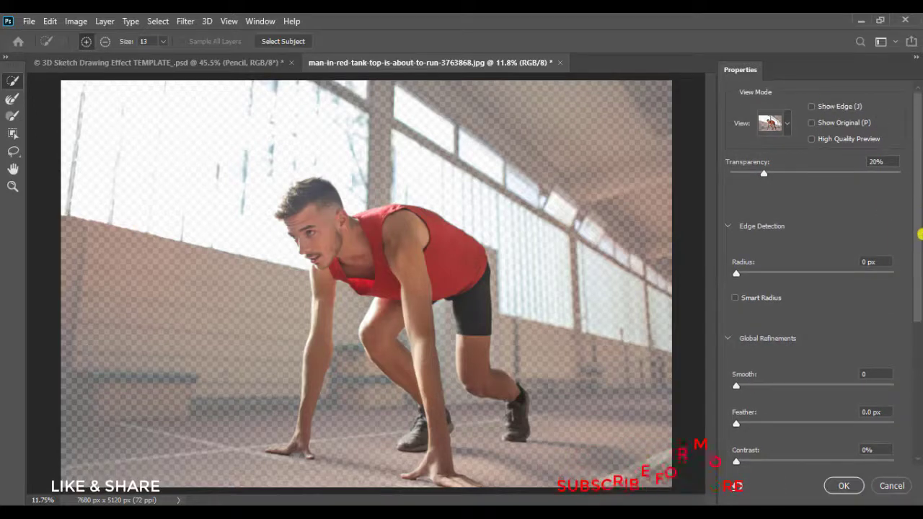
{"action": "left_click_drag", "start_coordinate": [920, 234], "coordinate": [920, 364]}
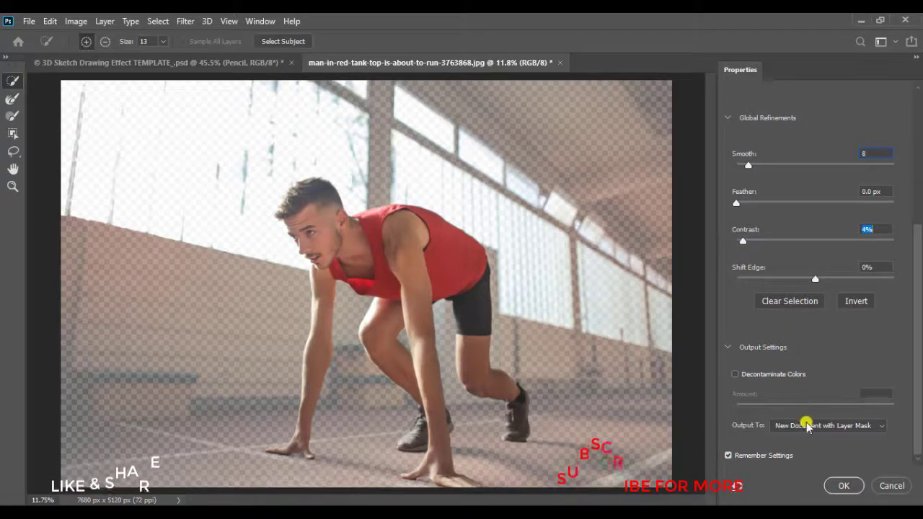
{"action": "left_click", "coordinate": [851, 425]}
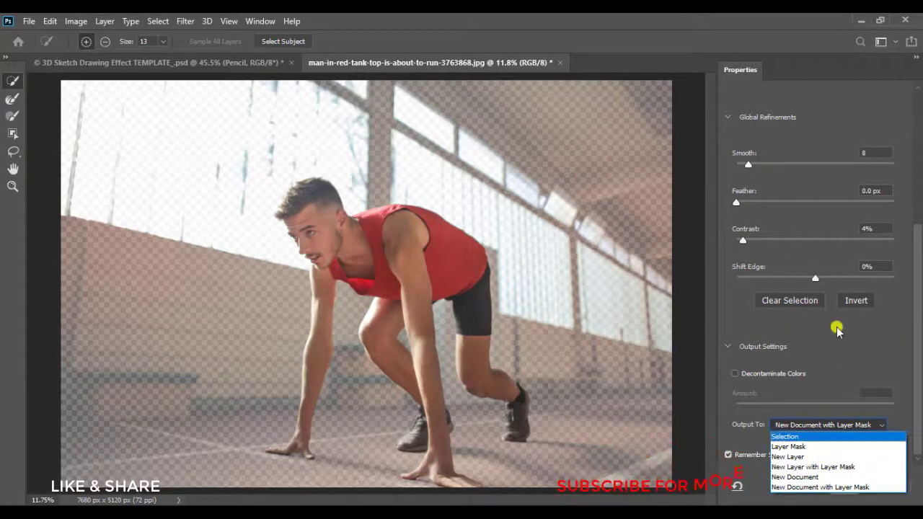
{"action": "left_click", "coordinate": [833, 356]}
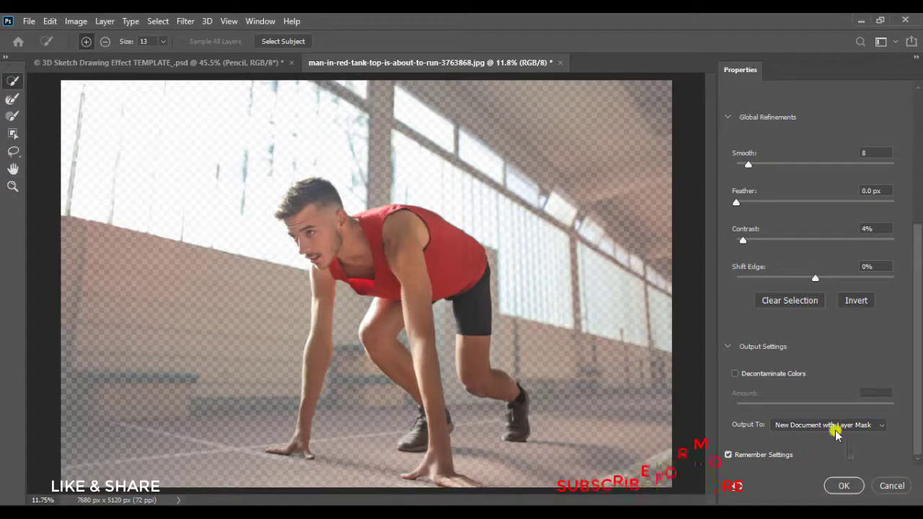
{"action": "left_click", "coordinate": [867, 425]}
{"action": "left_click", "coordinate": [814, 467]}
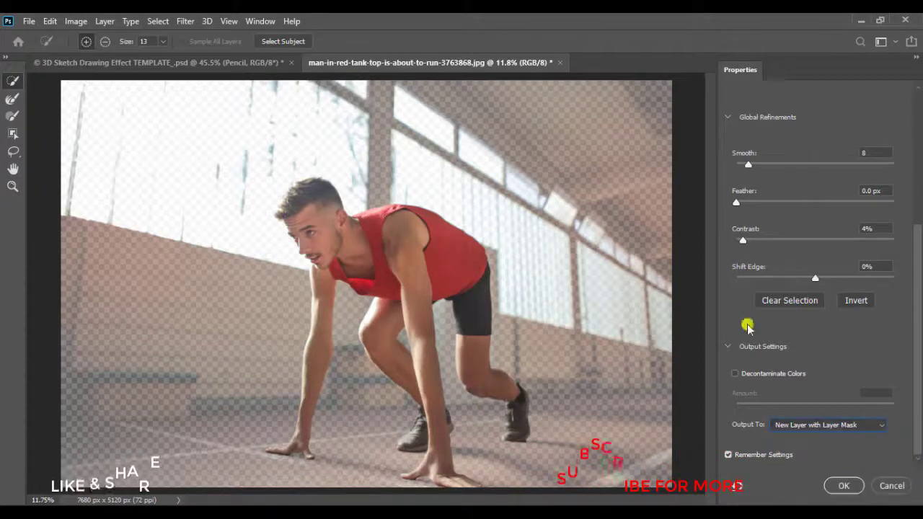
{"action": "left_click", "coordinate": [842, 485]}
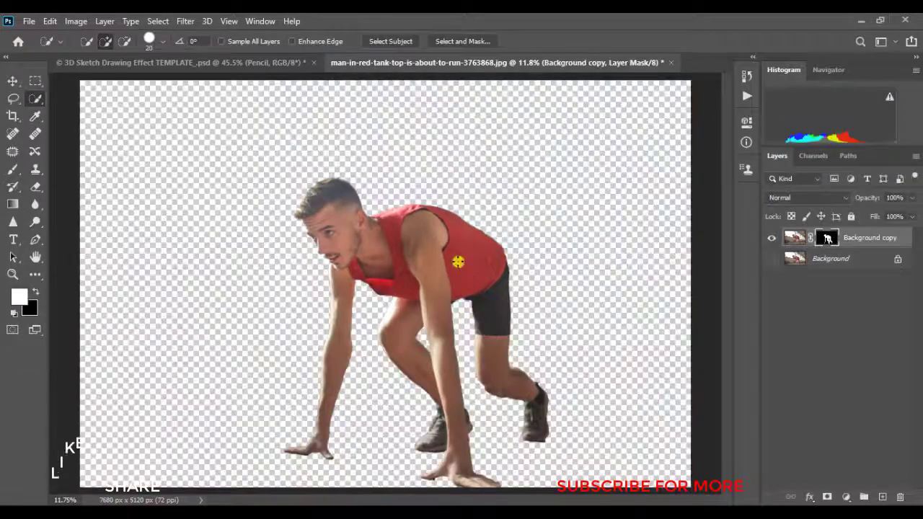
Crop the canvas closely around the cut-out runner to about 3721 x 4487 px, removing the empty space at the sides and above.
{"action": "scroll", "coordinate": [459, 258], "scroll_direction": "down", "scroll_amount": 2}
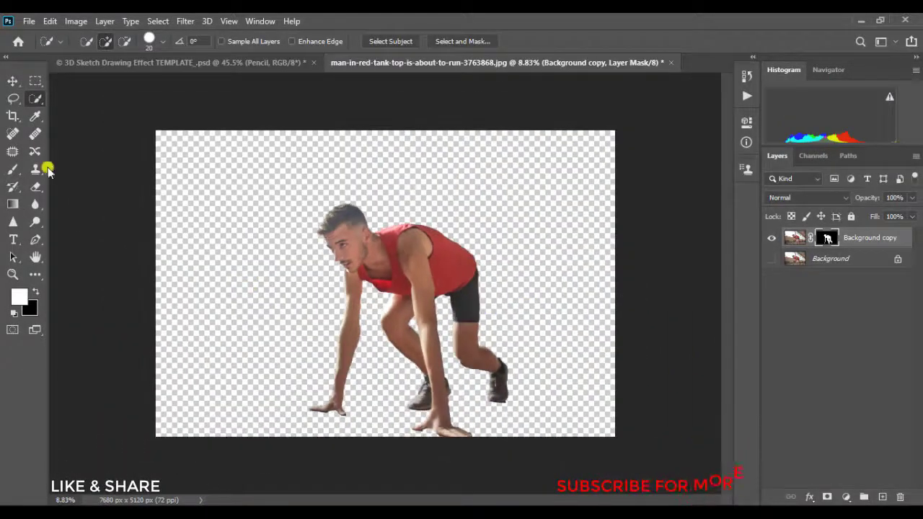
{"action": "left_click", "coordinate": [15, 115]}
{"action": "left_click_drag", "start_coordinate": [146, 282], "coordinate": [225, 274]}
{"action": "left_click_drag", "start_coordinate": [548, 273], "coordinate": [499, 274]}
{"action": "left_click_drag", "start_coordinate": [394, 125], "coordinate": [389, 151]}
{"action": "left_click", "coordinate": [707, 42]}
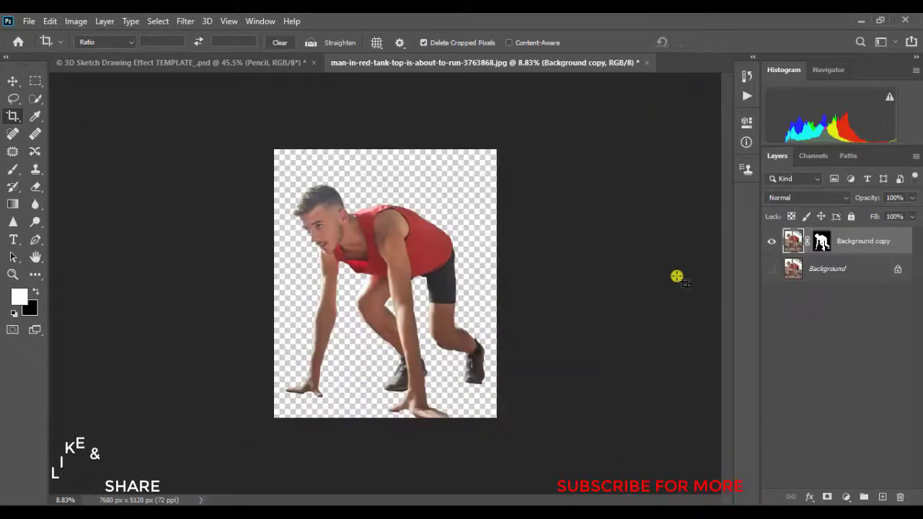
Copy the masked runner layer into the 3D Sketch Drawing Effect TEMPLATE_.psd document and accept the color profile conversion.
{"action": "key", "text": "ctrl+0"}
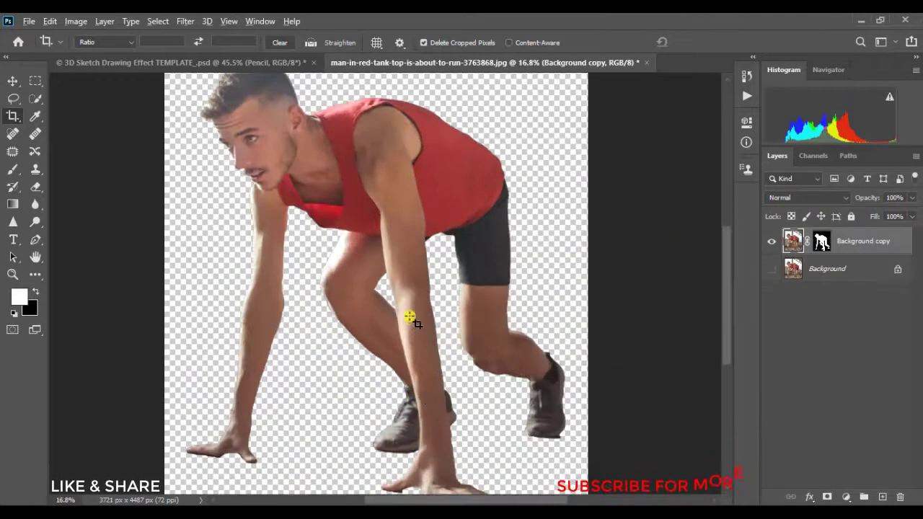
{"action": "scroll", "coordinate": [410, 317], "scroll_direction": "down", "scroll_amount": 2}
{"action": "scroll", "coordinate": [298, 317], "scroll_direction": "up", "scroll_amount": 3}
{"action": "scroll", "coordinate": [377, 320], "scroll_direction": "down", "scroll_amount": 4}
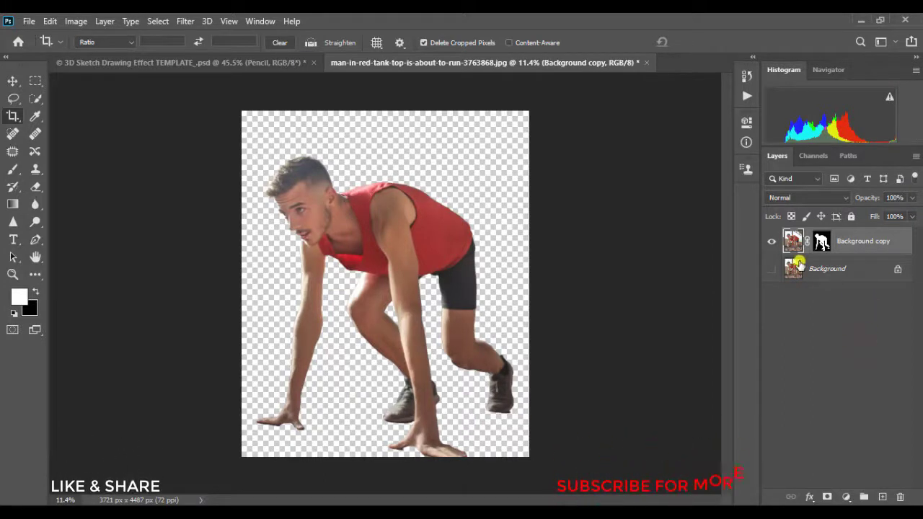
{"action": "key", "text": "v"}
{"action": "mouse_move", "coordinate": [408, 231]}
{"action": "left_mouse_down"}
{"action": "mouse_move", "coordinate": [350, 149]}
{"action": "mouse_move", "coordinate": [268, 64]}
{"action": "mouse_move", "coordinate": [282, 75]}
{"action": "mouse_move", "coordinate": [381, 303]}
{"action": "left_mouse_up"}
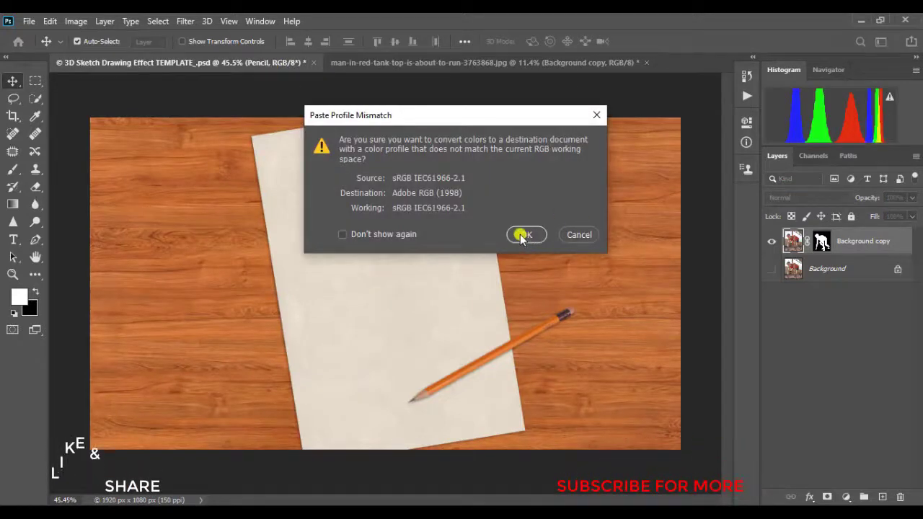
{"action": "left_click", "coordinate": [530, 236]}
Scale the pasted runner layer proportionally to 26.83% and position him over the sheet of paper.
{"action": "scroll", "coordinate": [552, 239], "scroll_direction": "down", "scroll_amount": 8}
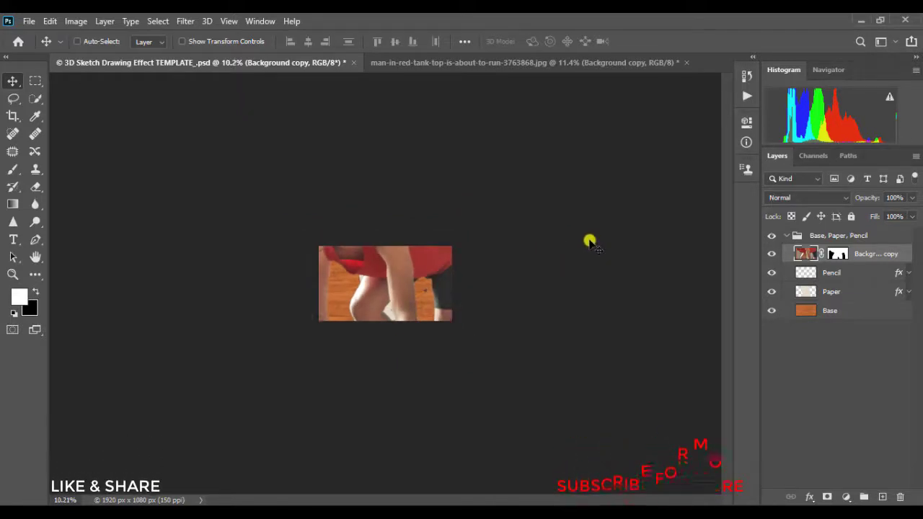
{"action": "key", "text": "ctrl+t"}
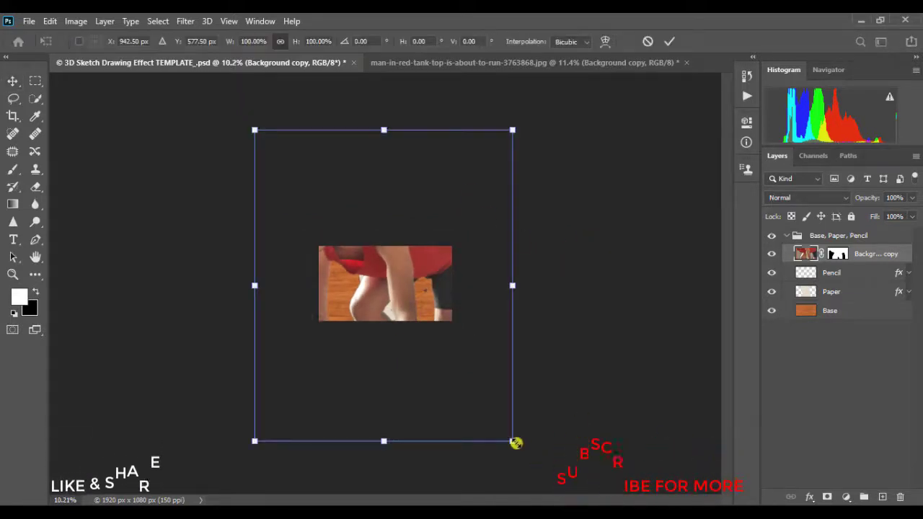
{"action": "left_click_drag", "start_coordinate": [515, 443], "coordinate": [425, 323]}
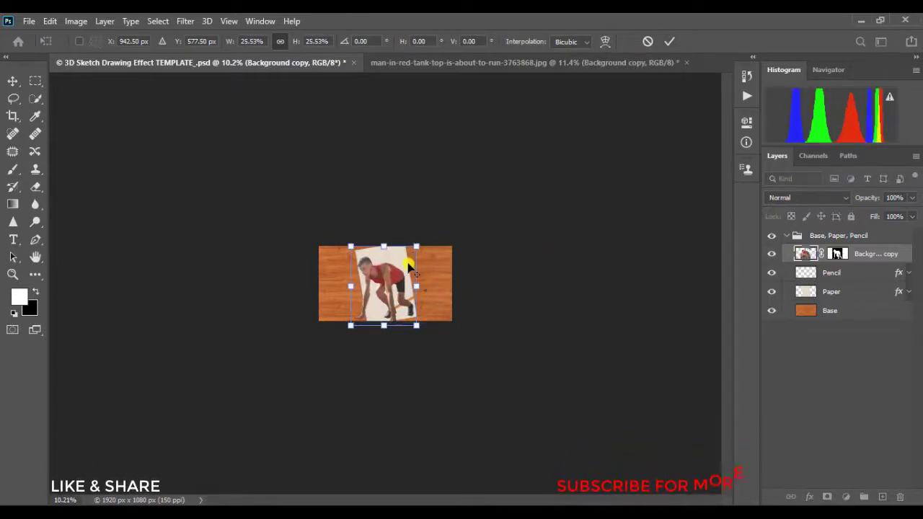
{"action": "scroll", "coordinate": [408, 267], "scroll_direction": "up", "scroll_amount": 13}
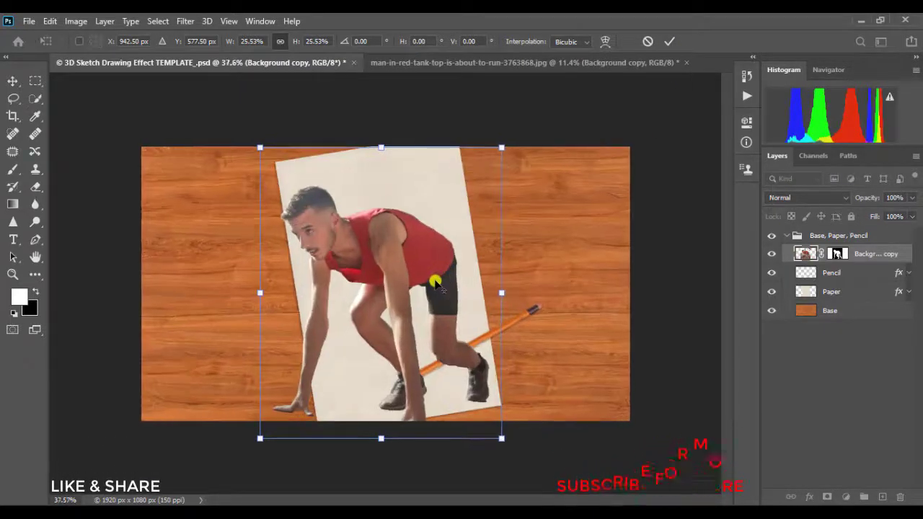
{"action": "scroll", "coordinate": [502, 311], "scroll_direction": "up", "scroll_amount": 1}
{"action": "mouse_move", "coordinate": [438, 273]}
{"action": "left_mouse_down"}
{"action": "mouse_move", "coordinate": [429, 263]}
{"action": "mouse_move", "coordinate": [429, 275]}
{"action": "left_mouse_up"}
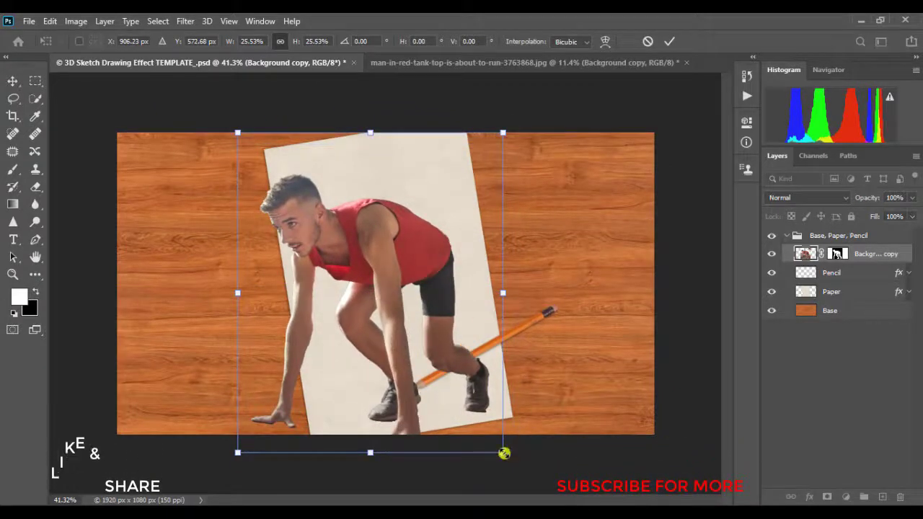
{"action": "mouse_move", "coordinate": [504, 453]}
{"action": "left_mouse_down"}
{"action": "mouse_move", "coordinate": [524, 466]}
{"action": "mouse_move", "coordinate": [494, 447]}
{"action": "mouse_move", "coordinate": [508, 463]}
{"action": "left_mouse_up"}
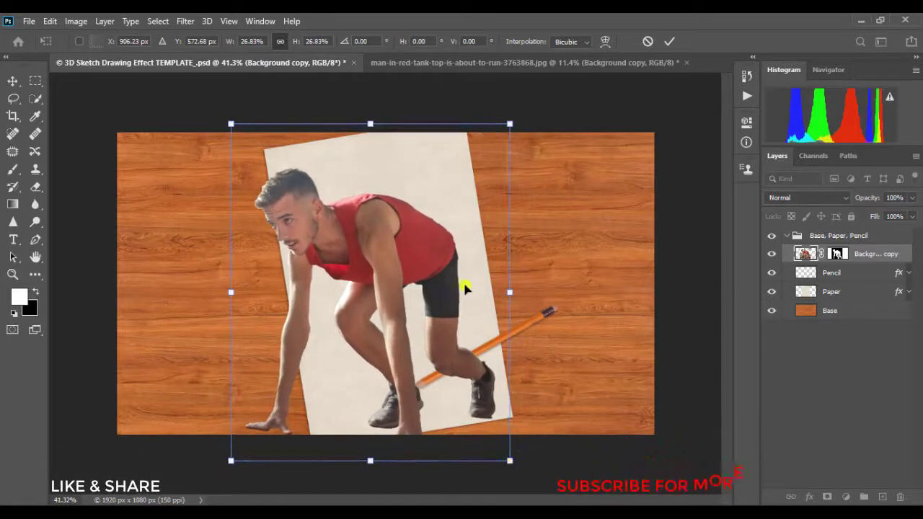
{"action": "scroll", "coordinate": [476, 263], "scroll_direction": "down", "scroll_amount": 1}
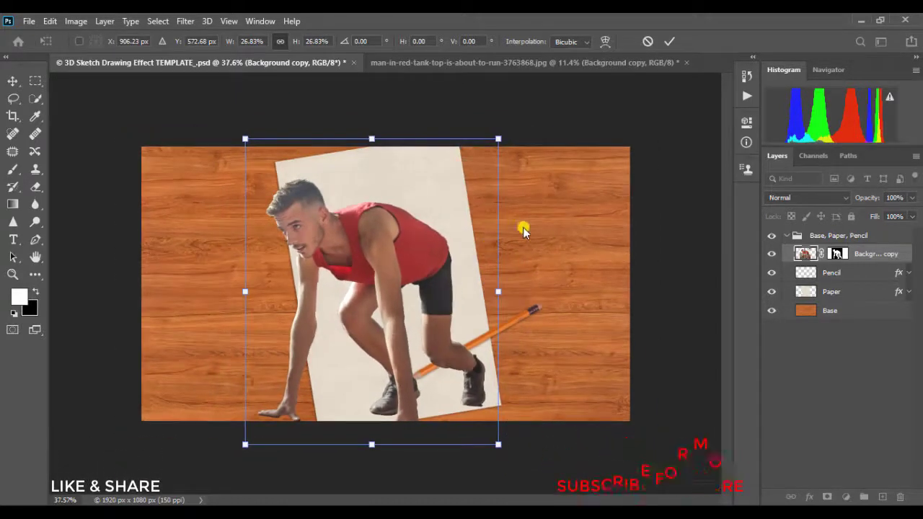
{"action": "left_click", "coordinate": [670, 42]}
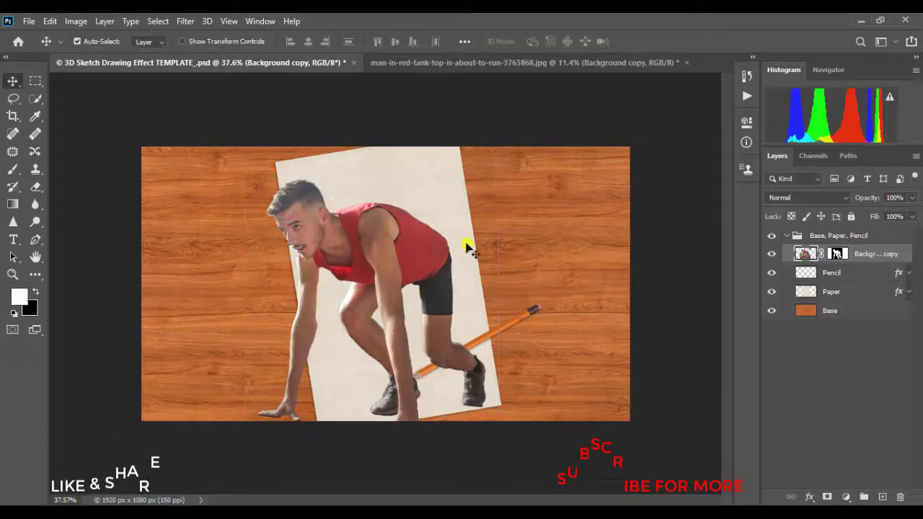
Apply the Camera Raw Filter to the runner layer, adjusting the tonal settings and raising Clarity.
{"action": "left_click", "coordinate": [186, 21]}
{"action": "left_click", "coordinate": [206, 77]}
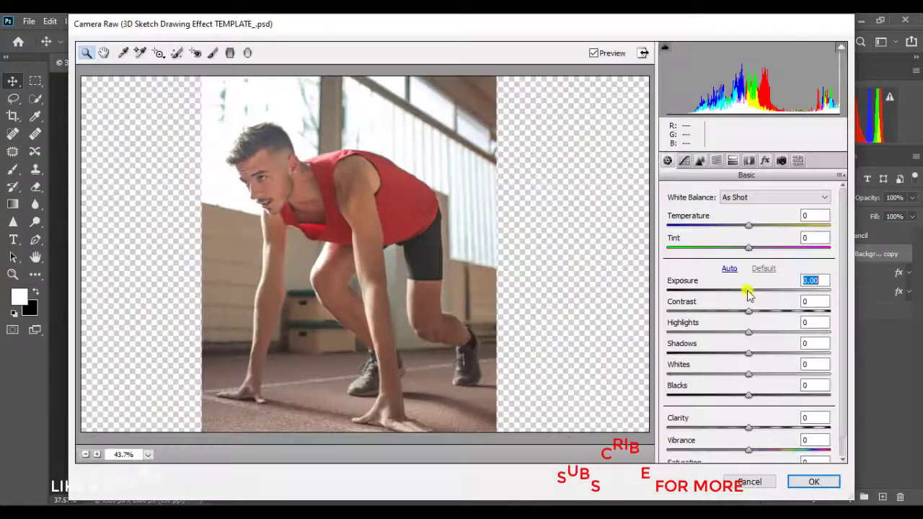
{"action": "left_click_drag", "start_coordinate": [749, 292], "coordinate": [735, 397]}
{"action": "left_click_drag", "start_coordinate": [749, 427], "coordinate": [771, 428]}
{"action": "scroll", "coordinate": [843, 424], "scroll_direction": "down", "scroll_amount": 1}
{"action": "left_click", "coordinate": [814, 481]}
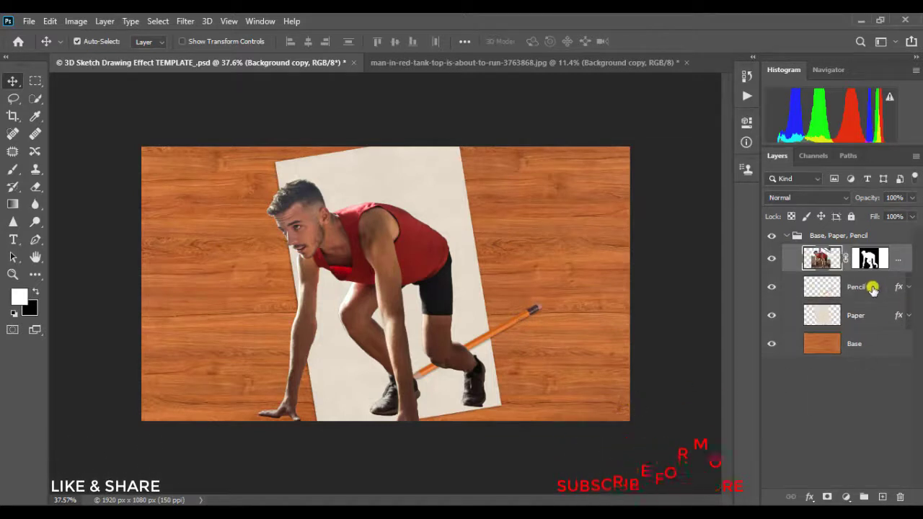
Move the Pencil layer above the runner layer and hide it.
{"action": "left_click", "coordinate": [874, 289]}
{"action": "left_click_drag", "start_coordinate": [874, 289], "coordinate": [868, 256]}
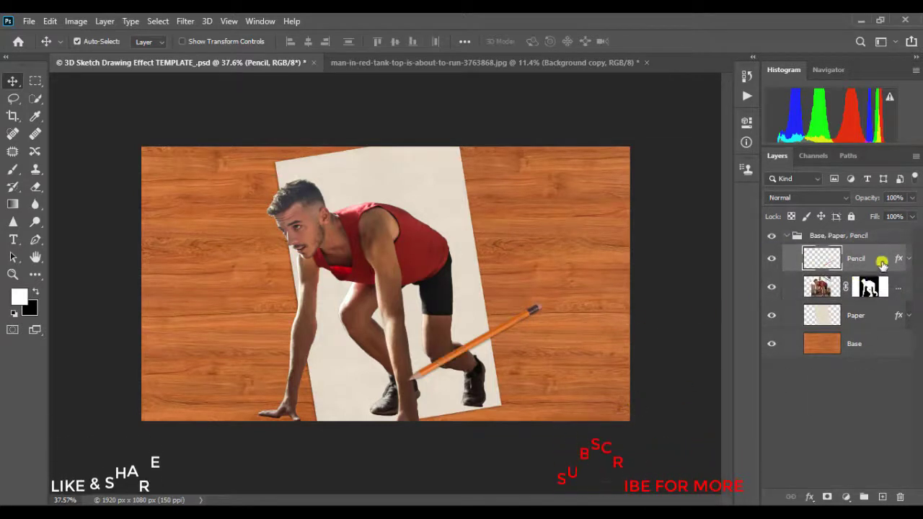
{"action": "left_click", "coordinate": [772, 259]}
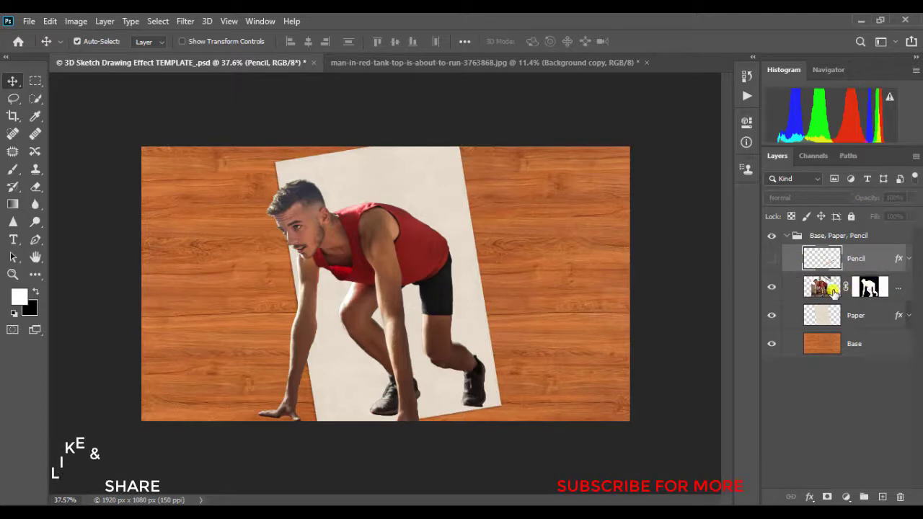
Duplicate the masked runner layer and convert the duplicate to a Smart Object.
{"action": "left_click", "coordinate": [834, 289]}
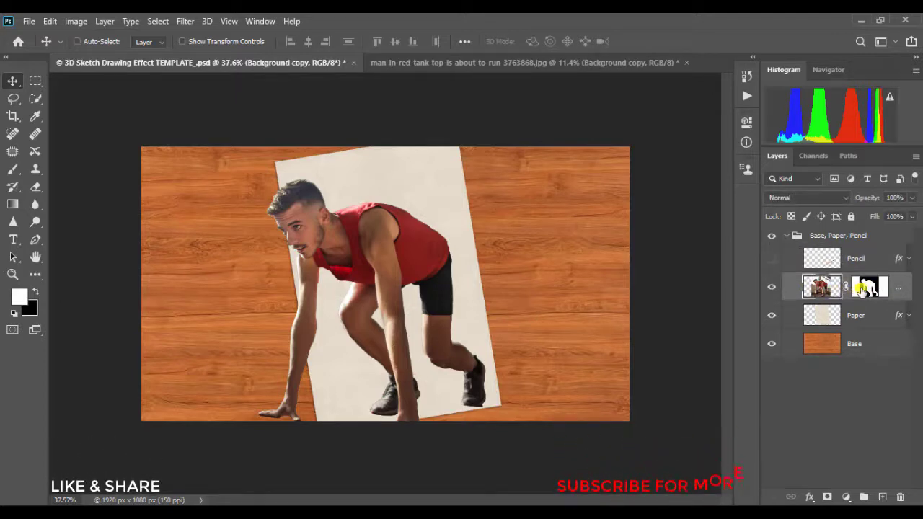
{"action": "key", "text": "ctrl+j"}
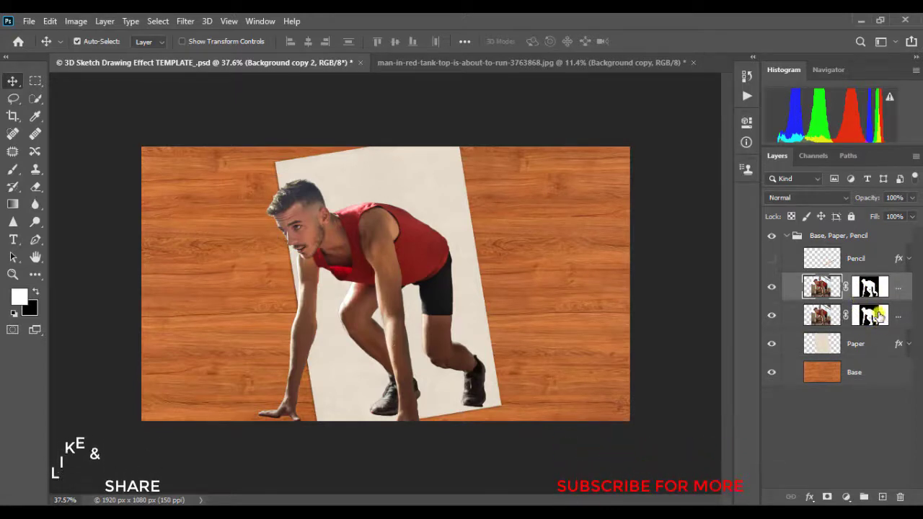
{"action": "right_click", "coordinate": [898, 285]}
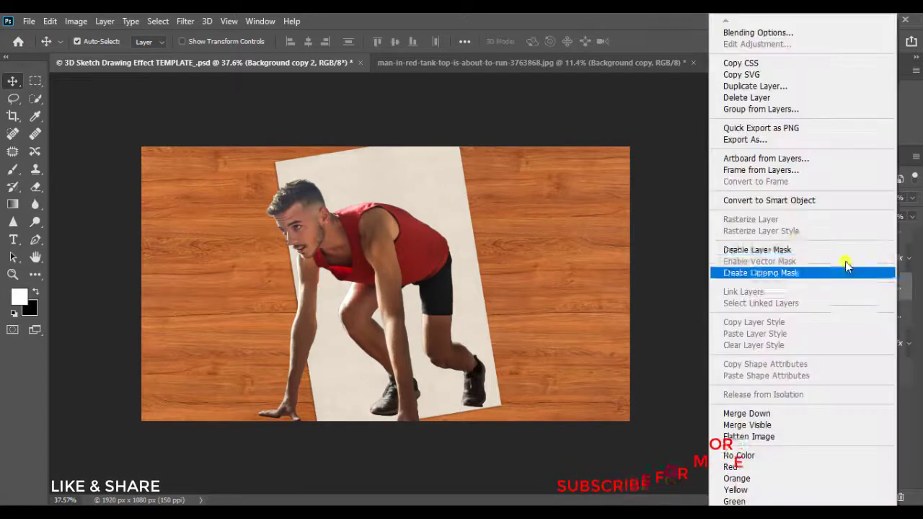
{"action": "left_click", "coordinate": [762, 200]}
Remove the layer mask from the original runner layer, applying it to the layer's pixels.
{"action": "left_click", "coordinate": [883, 314]}
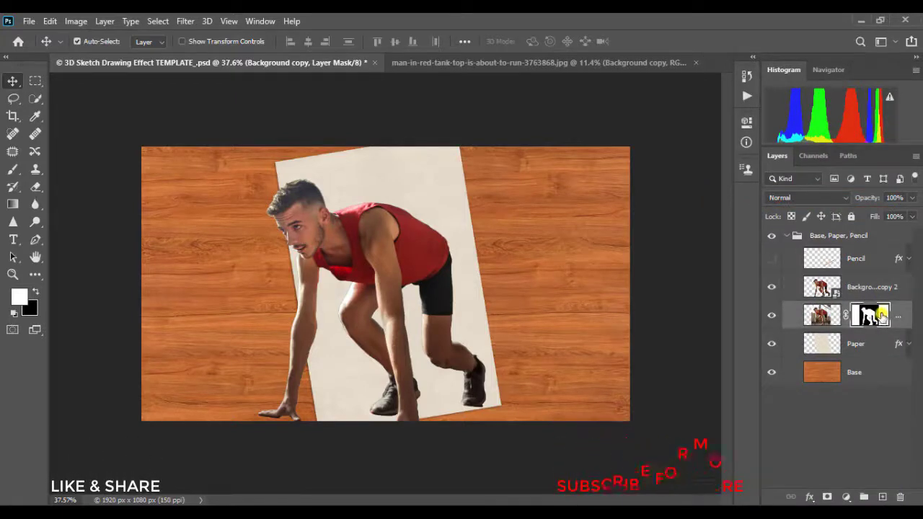
{"action": "left_click_drag", "start_coordinate": [882, 315], "coordinate": [901, 497]}
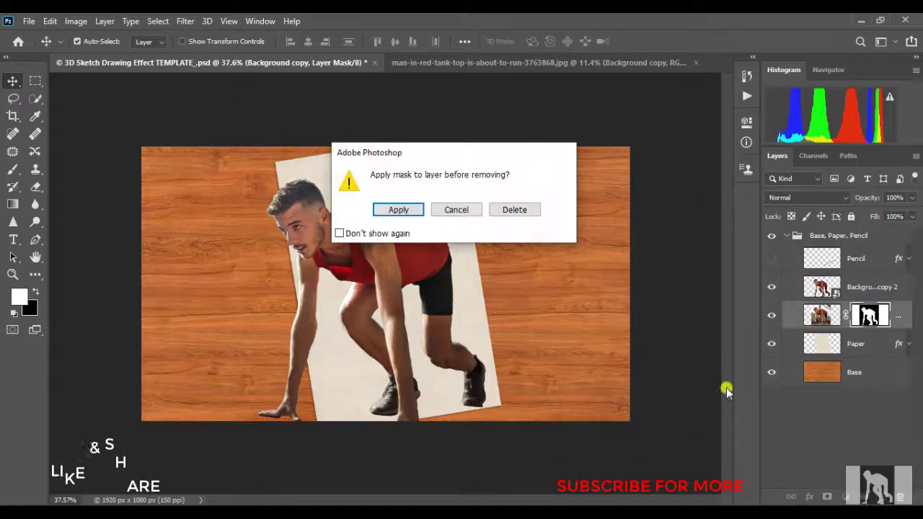
{"action": "left_click", "coordinate": [397, 210]}
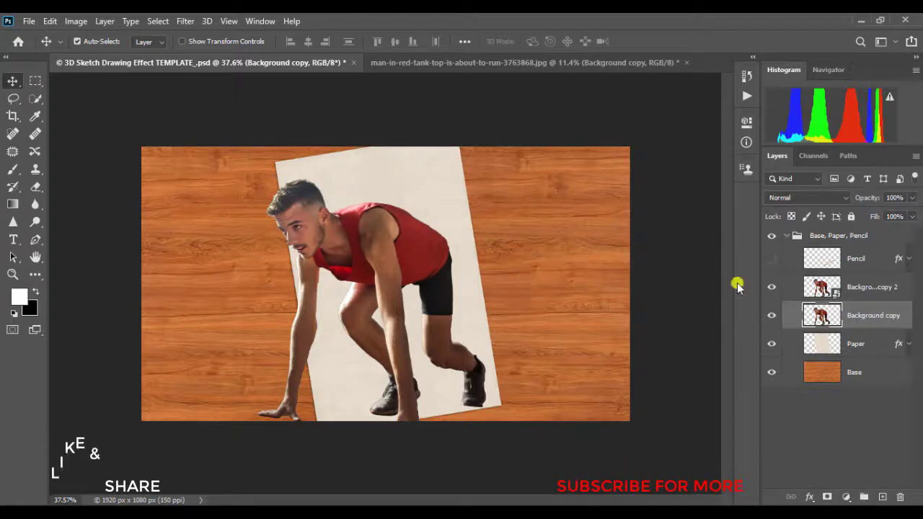
{"action": "left_click", "coordinate": [878, 293]}
{"action": "left_click", "coordinate": [879, 315]}
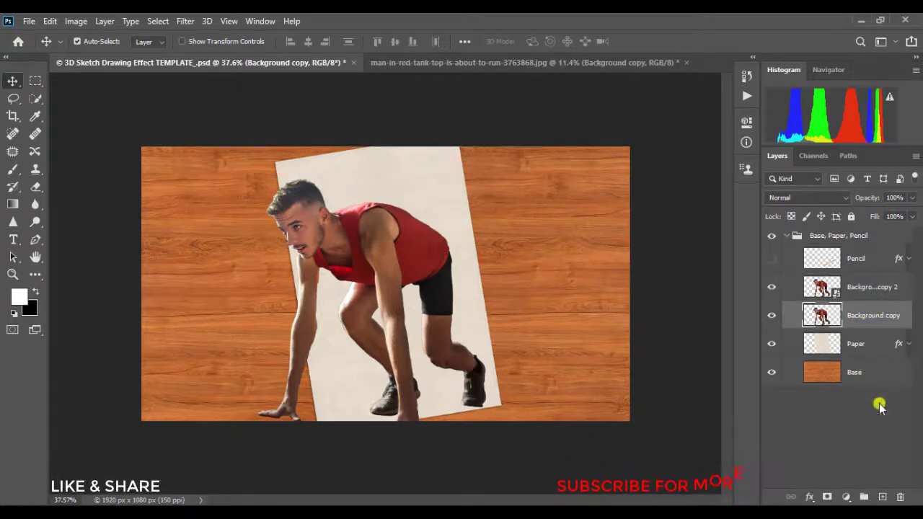
{"action": "left_click", "coordinate": [847, 497]}
{"action": "left_click", "coordinate": [855, 384]}
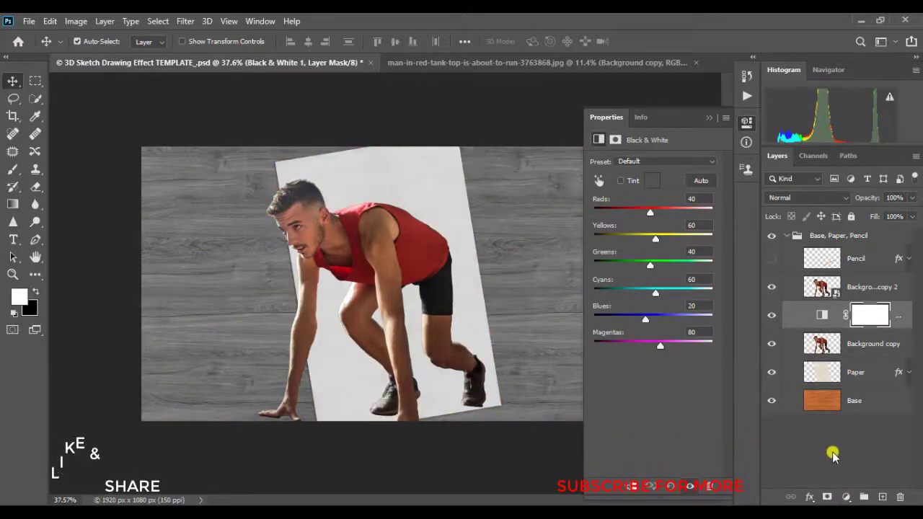
{"action": "left_click", "coordinate": [708, 488]}
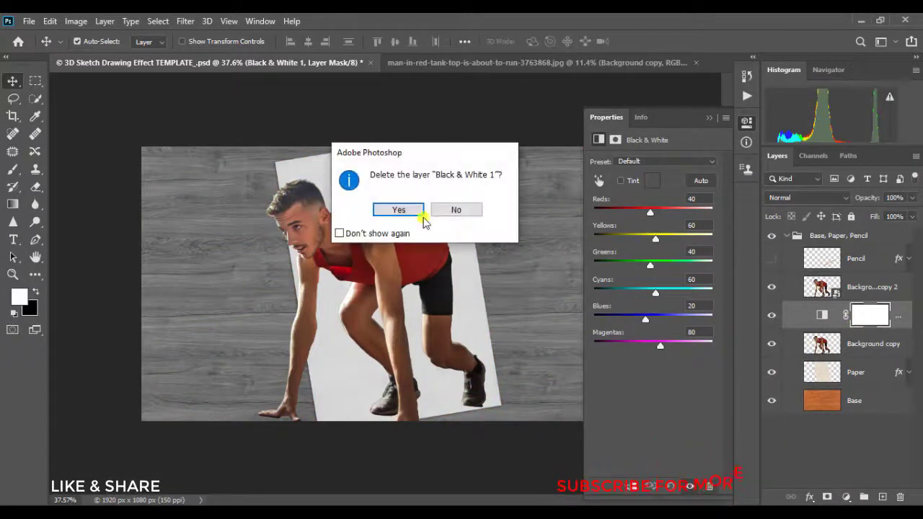
{"action": "left_click", "coordinate": [400, 211]}
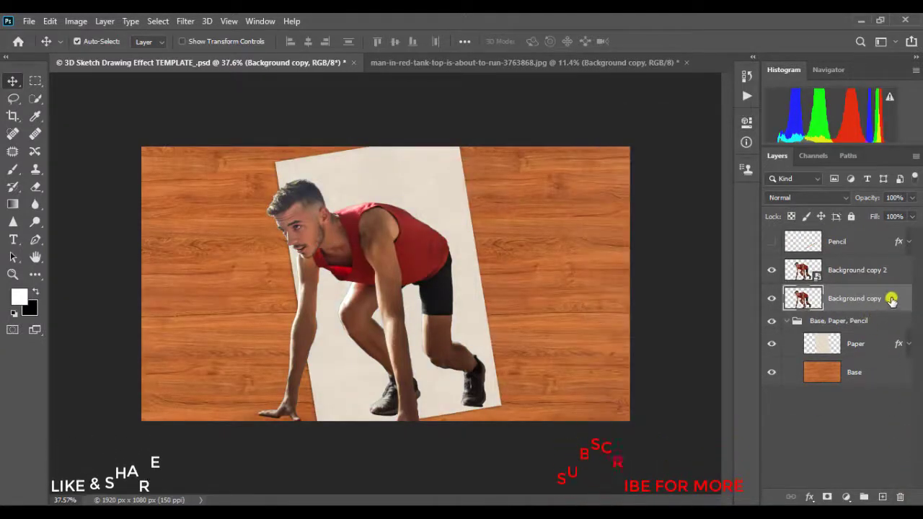
Add a default Black & White adjustment above the Background copy layer and convert both layers into one Smart Object.
{"action": "left_click", "coordinate": [846, 497]}
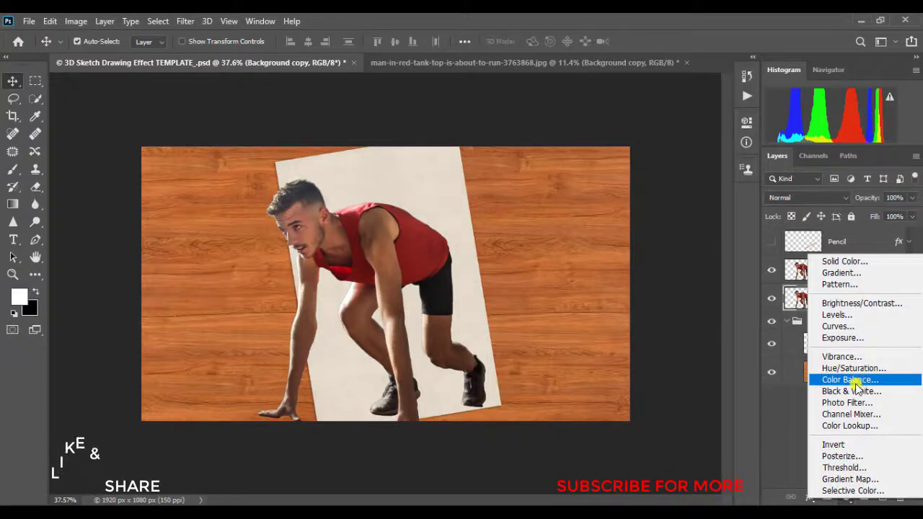
{"action": "left_click", "coordinate": [855, 391]}
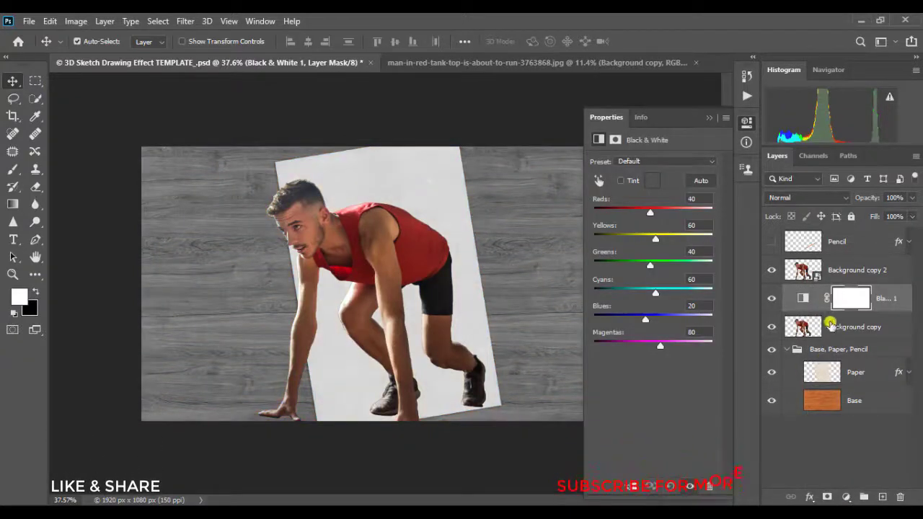
{"action": "left_click", "coordinate": [858, 329]}
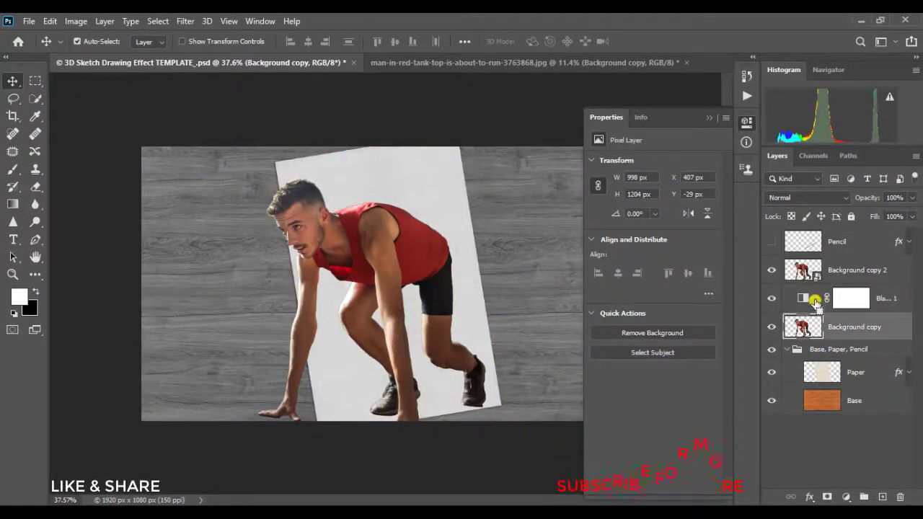
{"action": "left_click", "coordinate": [880, 300]}
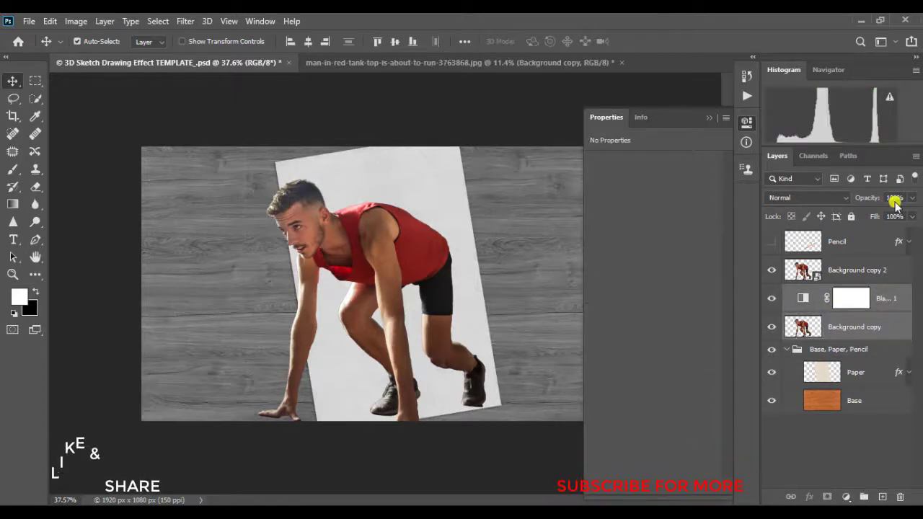
{"action": "left_click", "coordinate": [915, 156]}
{"action": "left_click", "coordinate": [818, 272]}
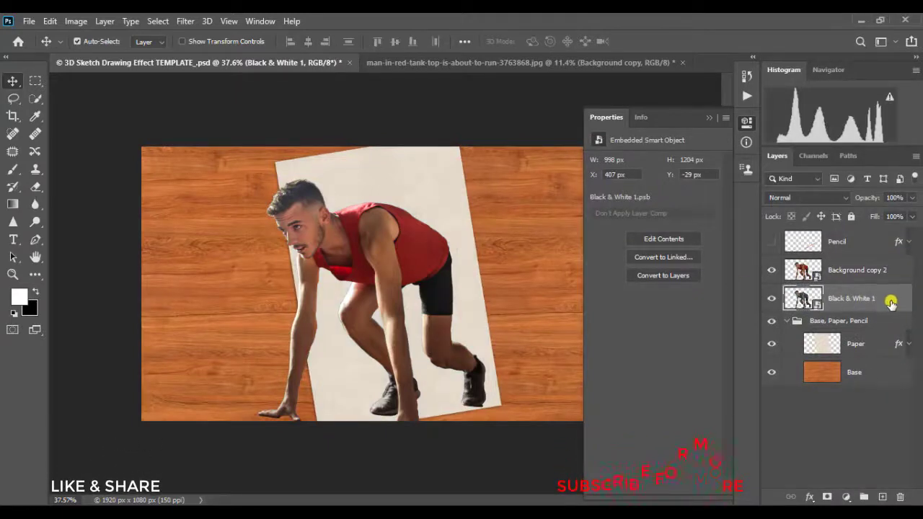
{"action": "left_click", "coordinate": [723, 114]}
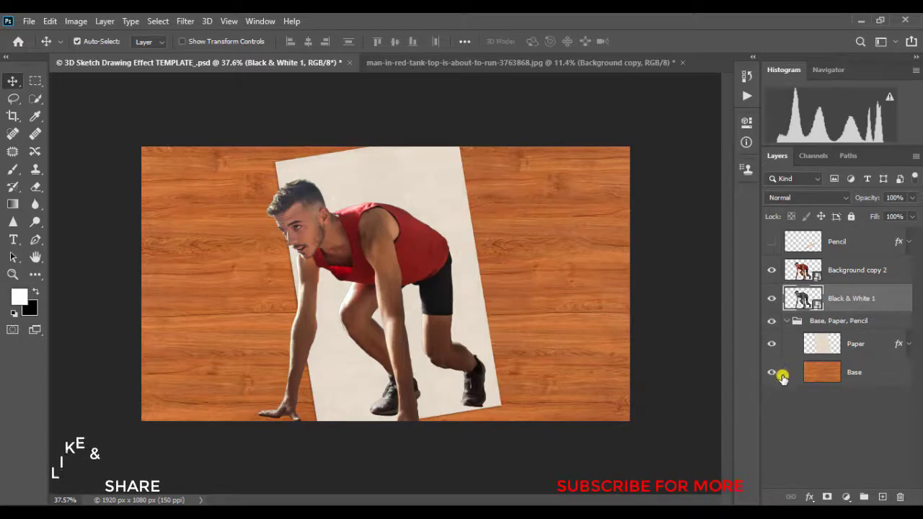
Duplicate the Black & White 1 Smart Object twice and group the three black-and-white layers.
{"action": "key", "text": "ctrl+j"}
{"action": "key", "text": "ctrl+j"}
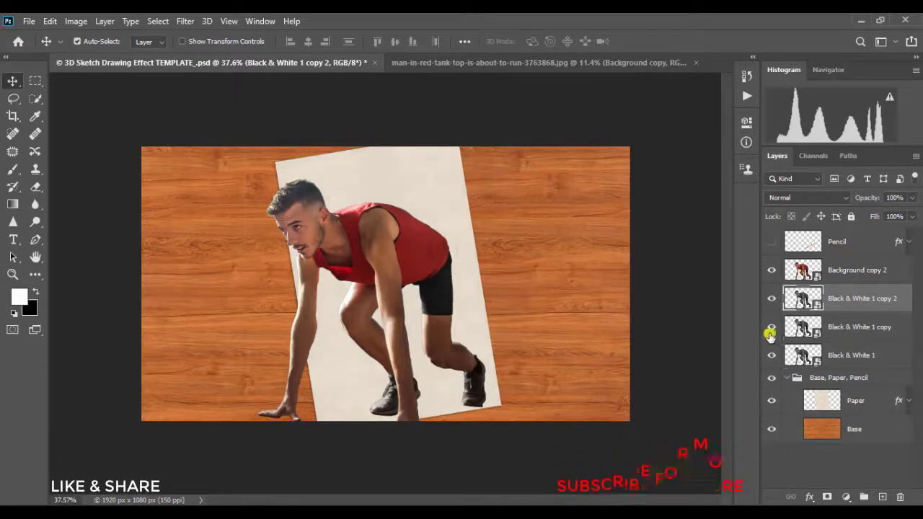
{"action": "left_click", "coordinate": [858, 358], "text": "shift"}
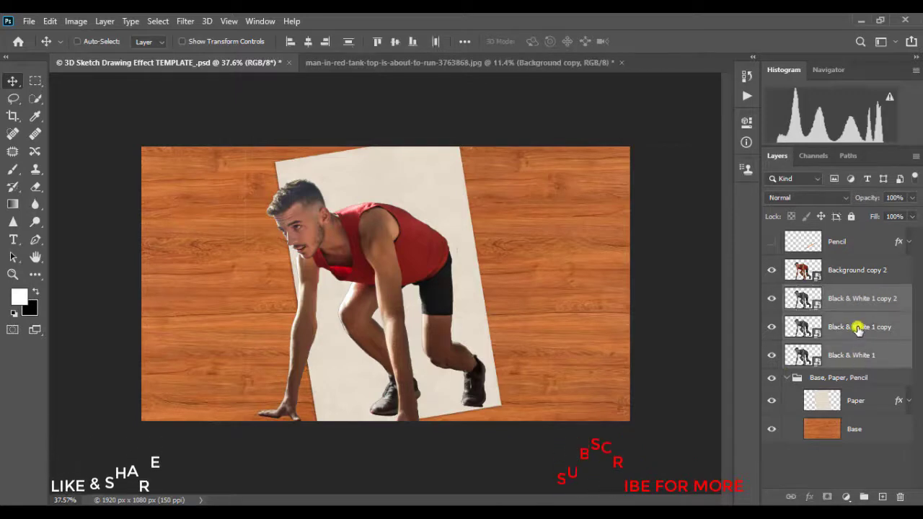
{"action": "key", "text": "ctrl+g"}
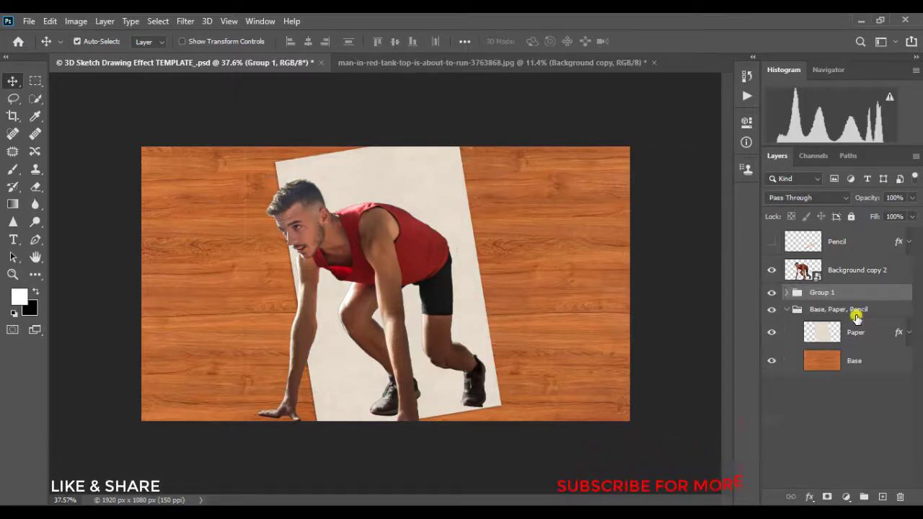
Set the Black & White 1 copy layer to Color Dodge and hide the Black & White 1 copy 2 and Background copy 2 layers.
{"action": "left_click", "coordinate": [789, 293]}
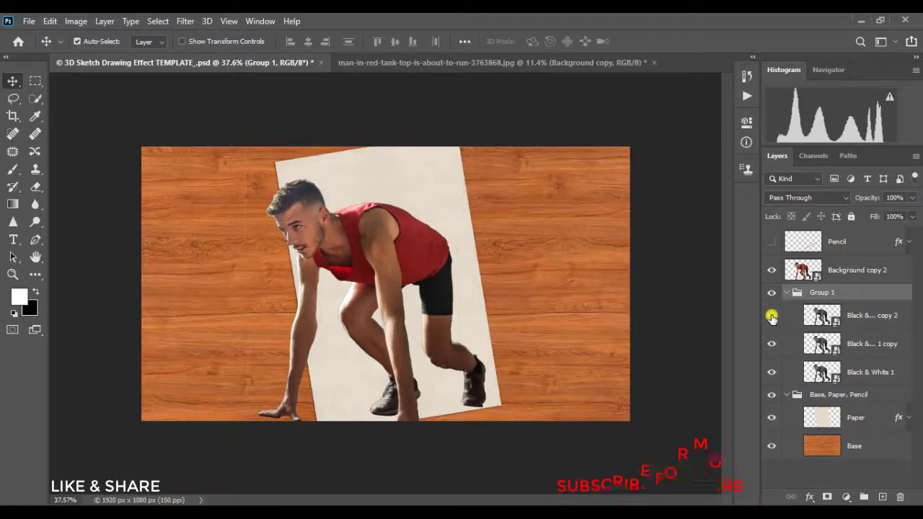
{"action": "left_click", "coordinate": [772, 316]}
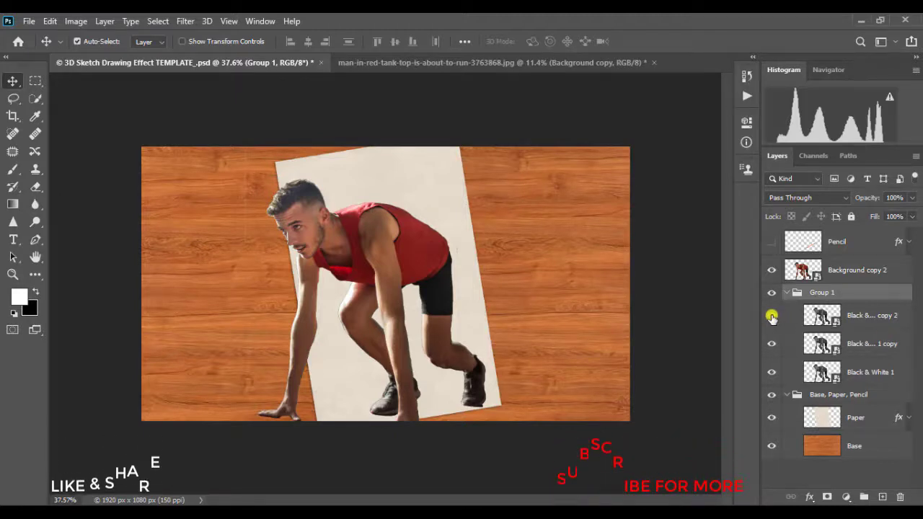
{"action": "left_click", "coordinate": [880, 340]}
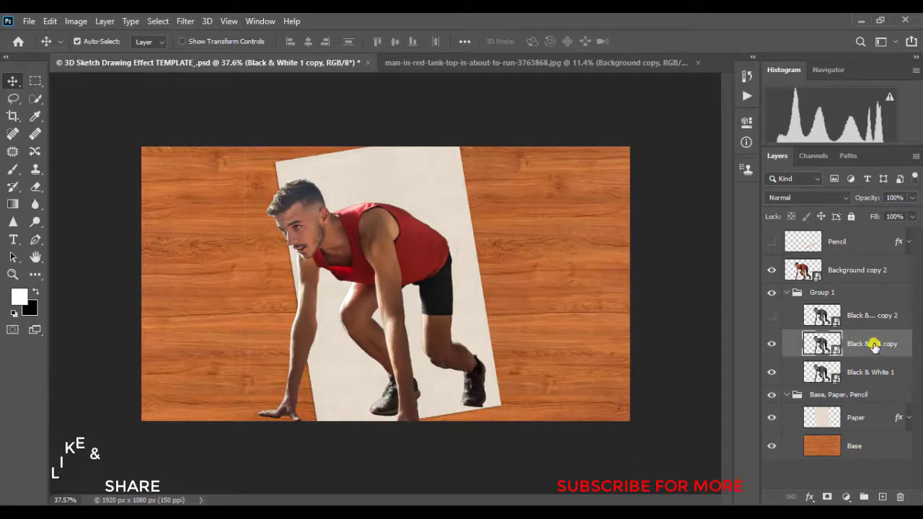
{"action": "left_click", "coordinate": [844, 199]}
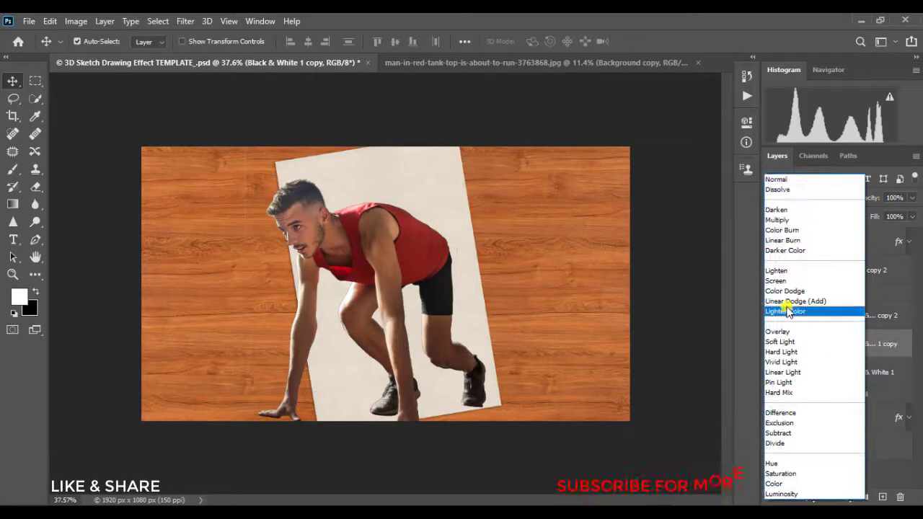
{"action": "left_click", "coordinate": [785, 291]}
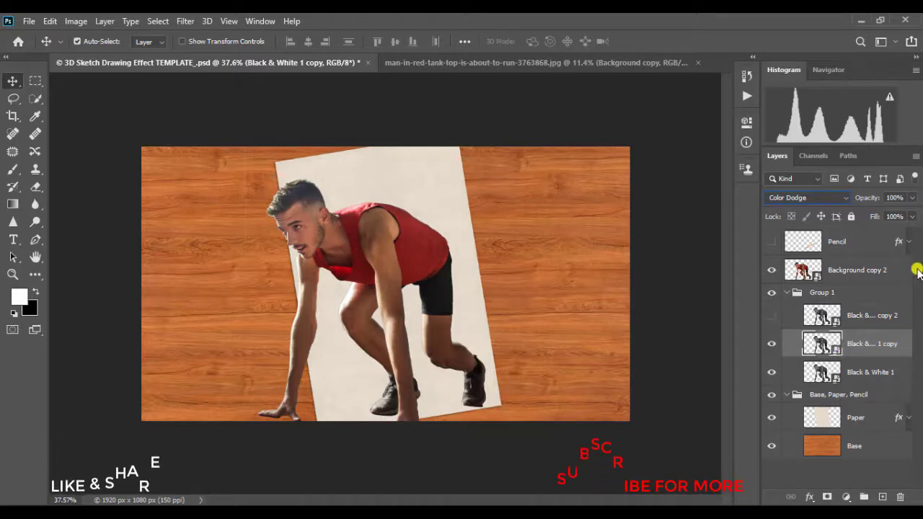
{"action": "left_click", "coordinate": [771, 271]}
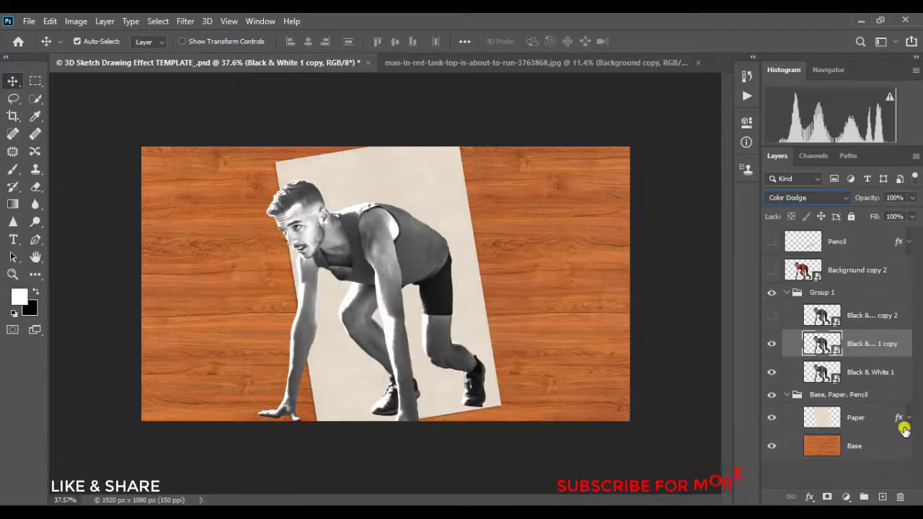
Apply a Gaussian Blur with an 8-pixel radius to the Black & White 1 copy layer.
{"action": "left_click", "coordinate": [186, 21]}
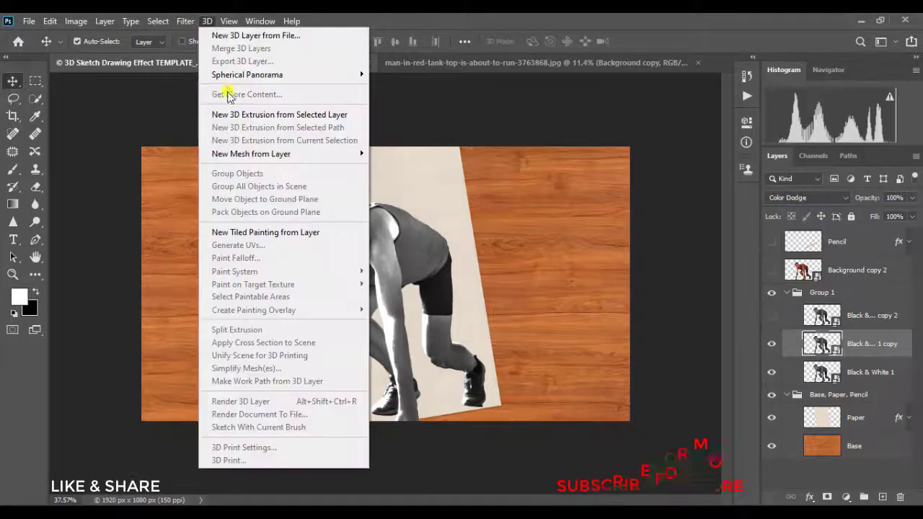
{"action": "mouse_move", "coordinate": [206, 174]}
{"action": "left_click", "coordinate": [346, 227]}
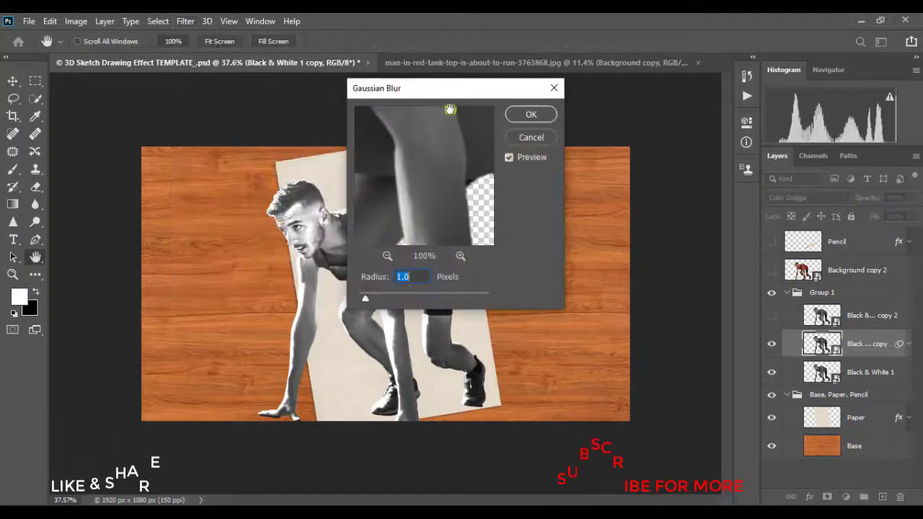
{"action": "left_click_drag", "start_coordinate": [482, 92], "coordinate": [680, 119]}
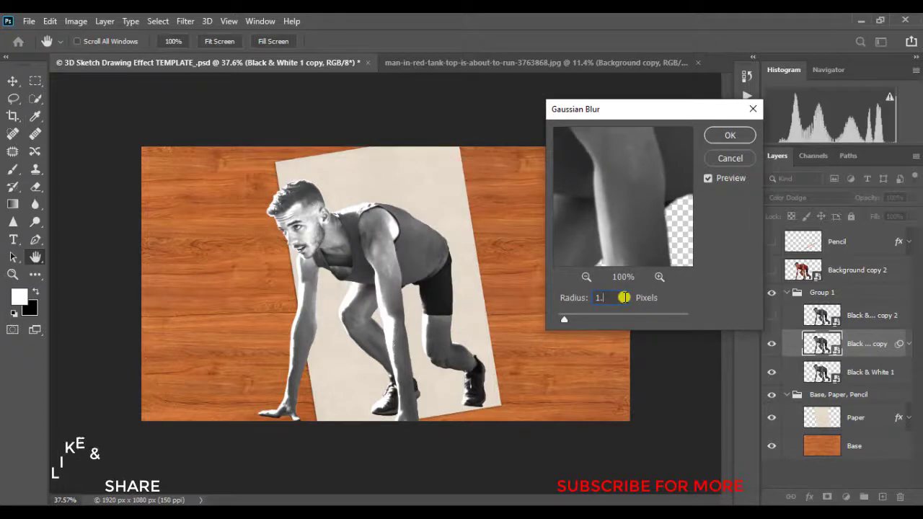
{"action": "key", "text": "BackSpace"}
{"action": "key", "text": "BackSpace"}
{"action": "type", "text": "8"}
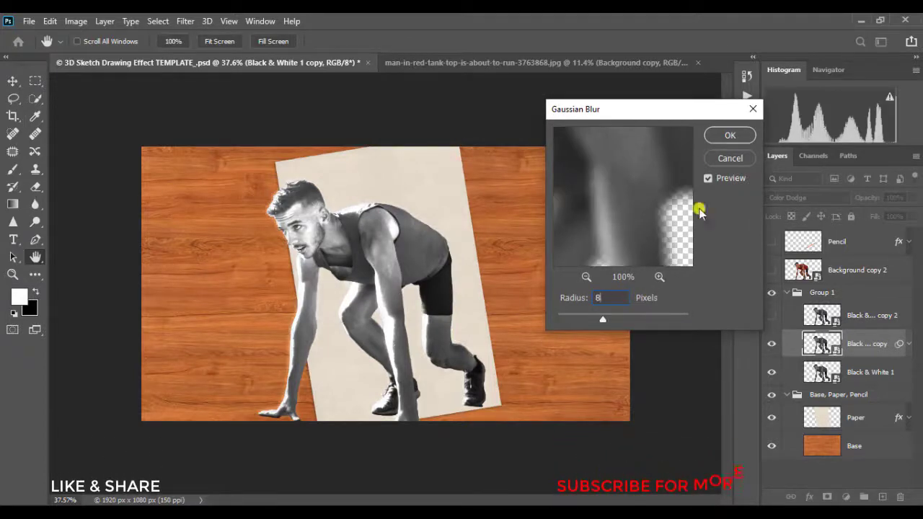
{"action": "left_click", "coordinate": [729, 136]}
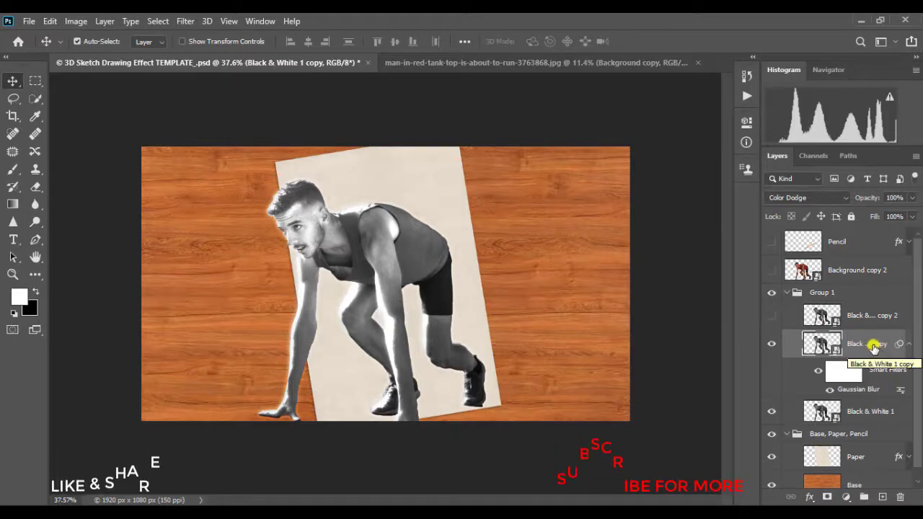
Add an Invert adjustment layer clipped to the blurred Black & White 1 copy layer.
{"action": "scroll", "coordinate": [861, 393], "scroll_direction": "down", "scroll_amount": 1}
{"action": "left_click", "coordinate": [847, 497]}
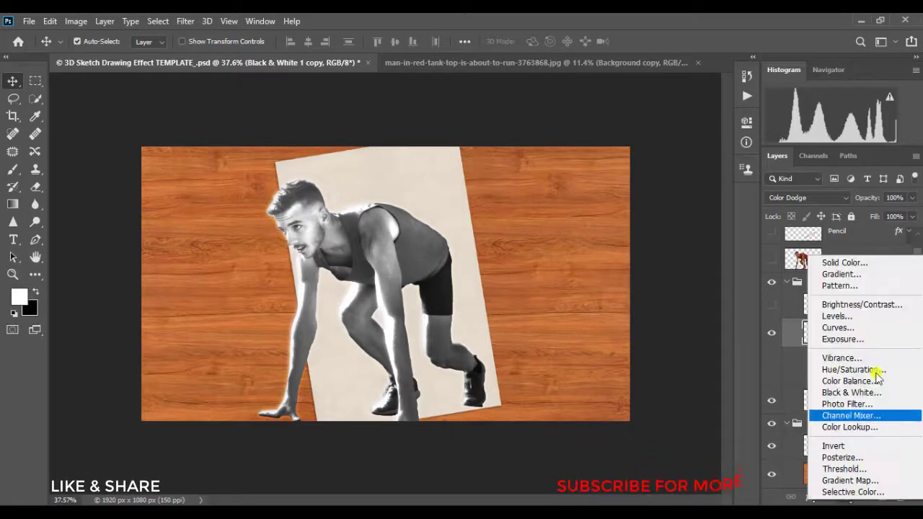
{"action": "left_click", "coordinate": [837, 443]}
{"action": "scroll", "coordinate": [920, 366], "scroll_direction": "down", "scroll_amount": 3}
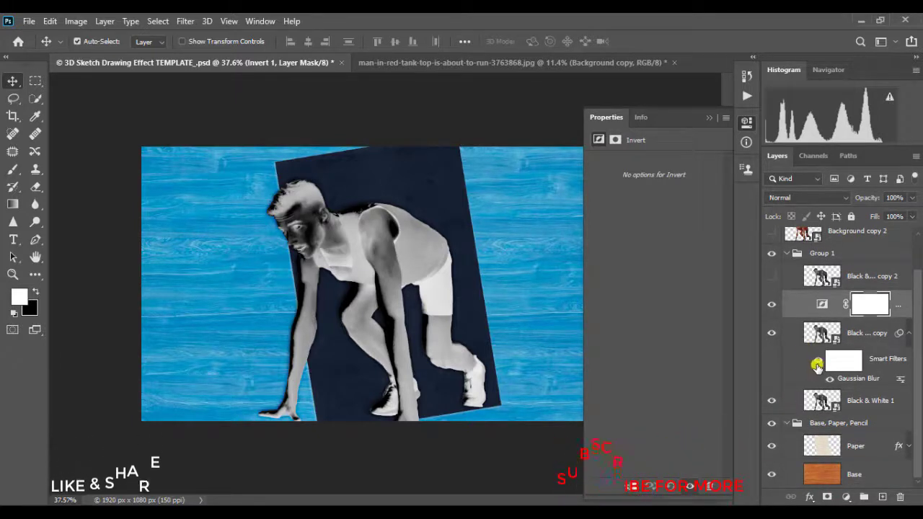
{"action": "left_click", "coordinate": [632, 487]}
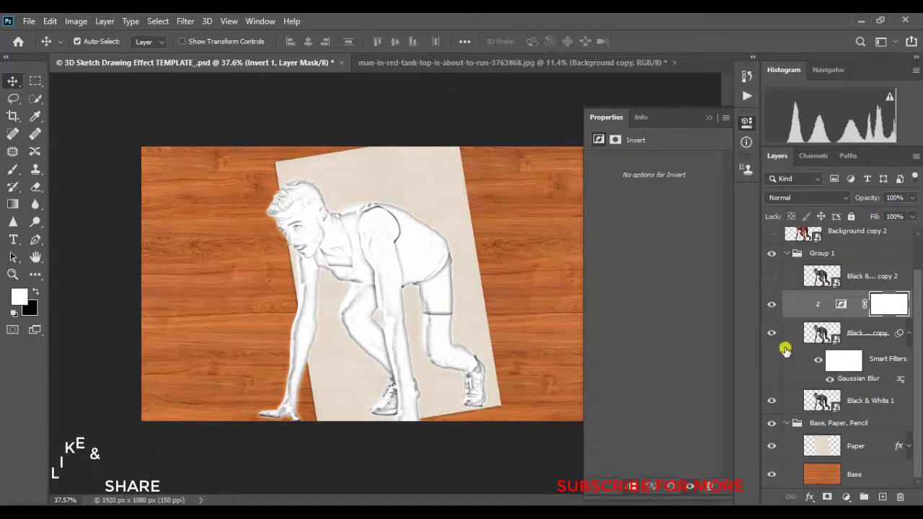
{"action": "left_click", "coordinate": [772, 333]}
{"action": "left_click", "coordinate": [772, 334]}
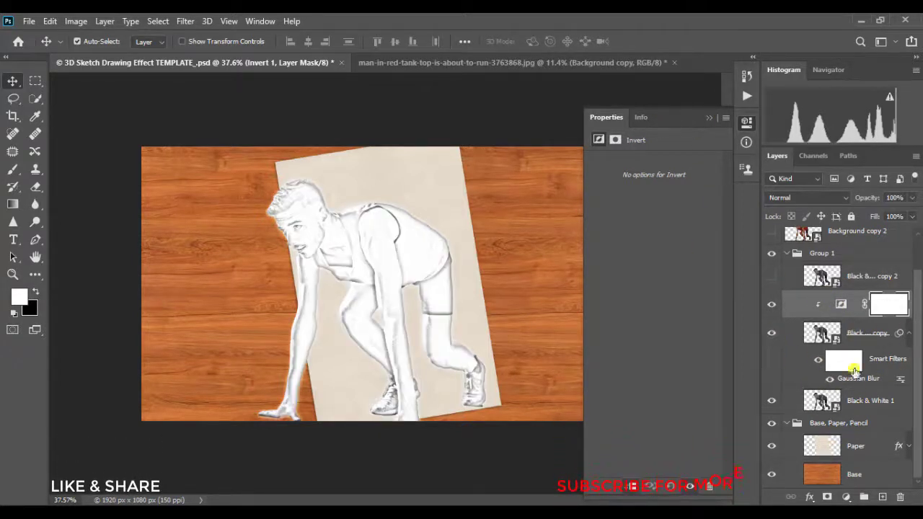
{"action": "left_click", "coordinate": [709, 119]}
Add a Levels adjustment clipped to the same layer stack and raise its black input level to 23.
{"action": "left_click", "coordinate": [850, 498]}
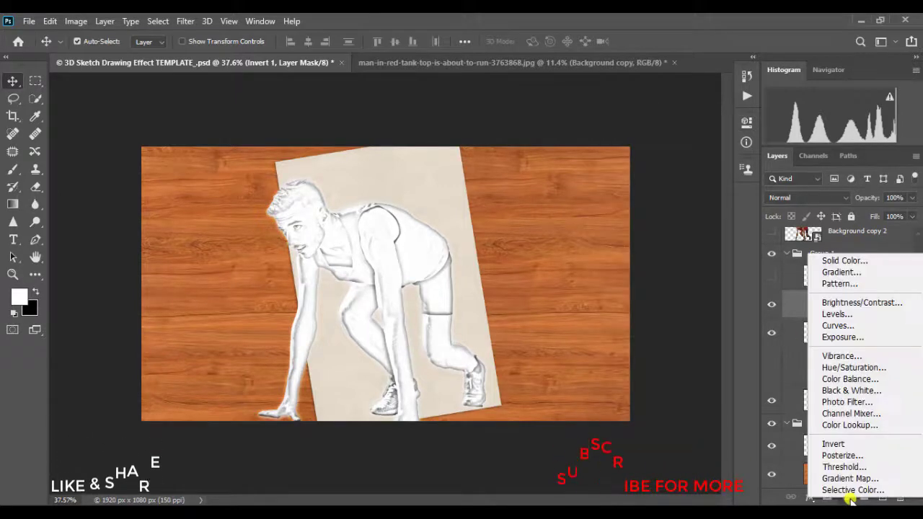
{"action": "left_click", "coordinate": [782, 313]}
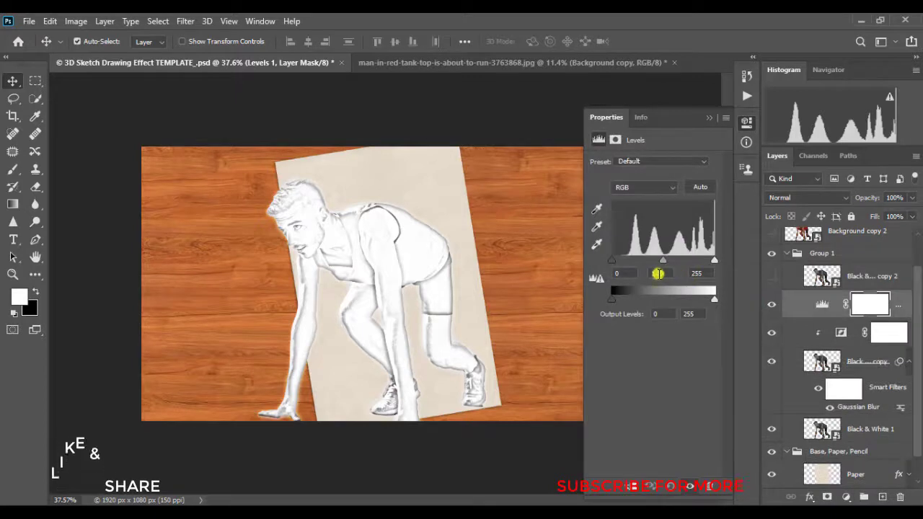
{"action": "left_click", "coordinate": [633, 485]}
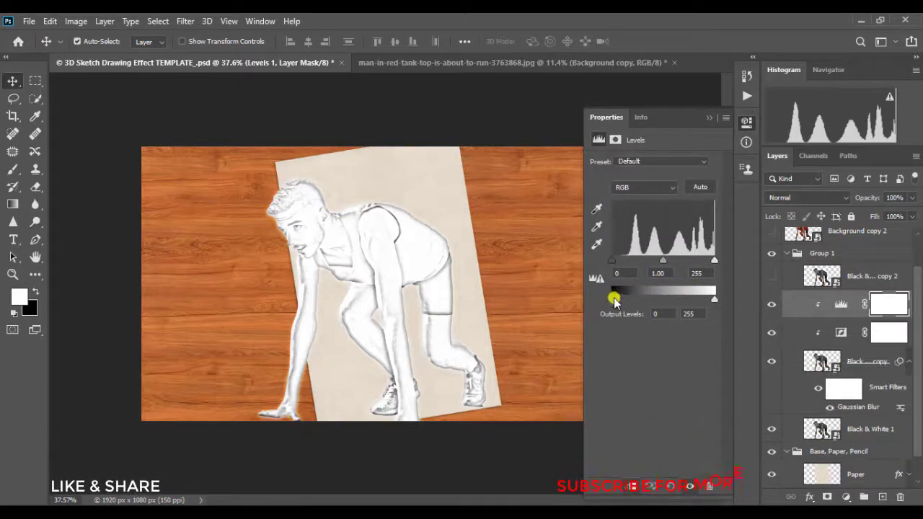
{"action": "left_click_drag", "start_coordinate": [615, 261], "coordinate": [623, 264]}
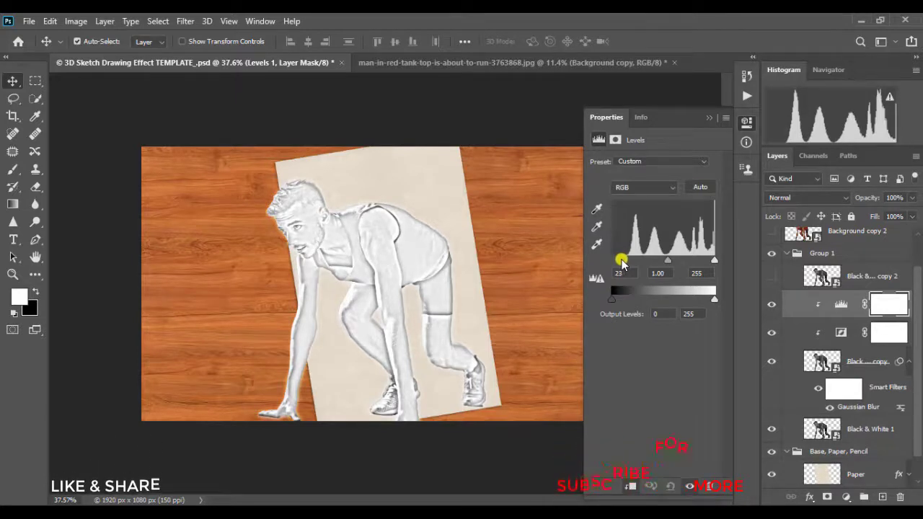
{"action": "left_click", "coordinate": [708, 120]}
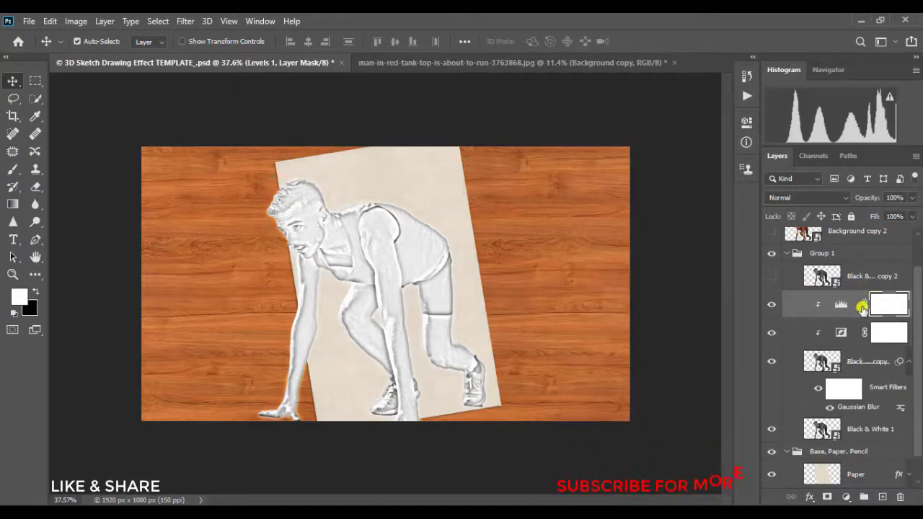
Convert the Levels and Invert adjustments and the blurred Black & White 1 copy layer into one Smart Object.
{"action": "left_click", "coordinate": [870, 360], "text": "shift"}
{"action": "right_click", "coordinate": [869, 356]}
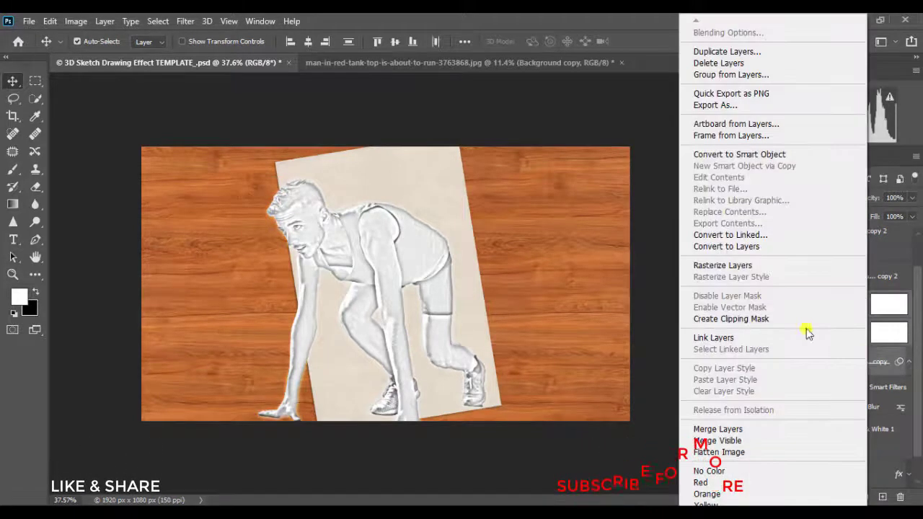
{"action": "left_click", "coordinate": [736, 267]}
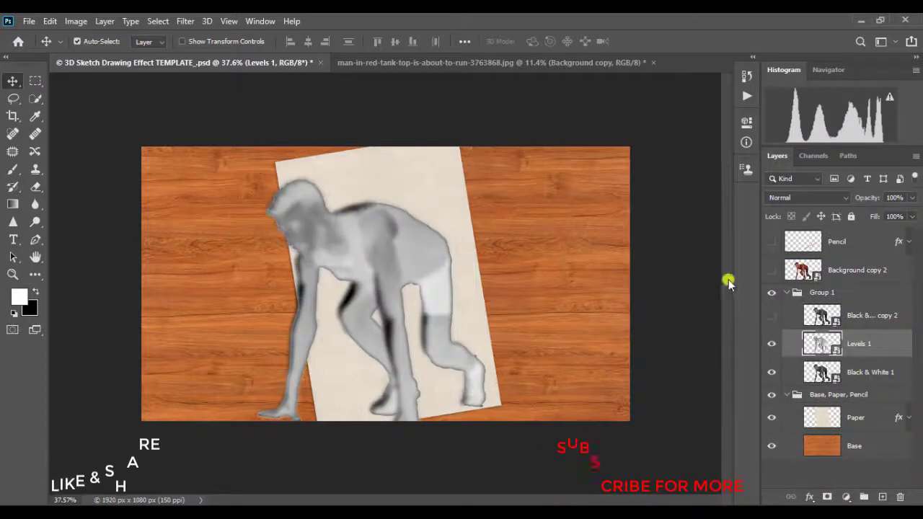
Set the Levels 1 Smart Object to Color Dodge and show the Black & White 1 copy 2 layer.
{"action": "left_click", "coordinate": [822, 199]}
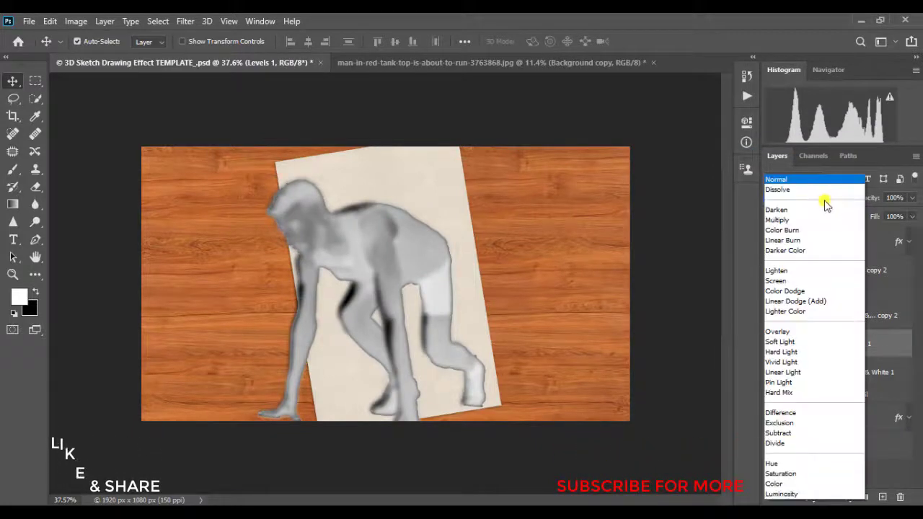
{"action": "left_click", "coordinate": [786, 291]}
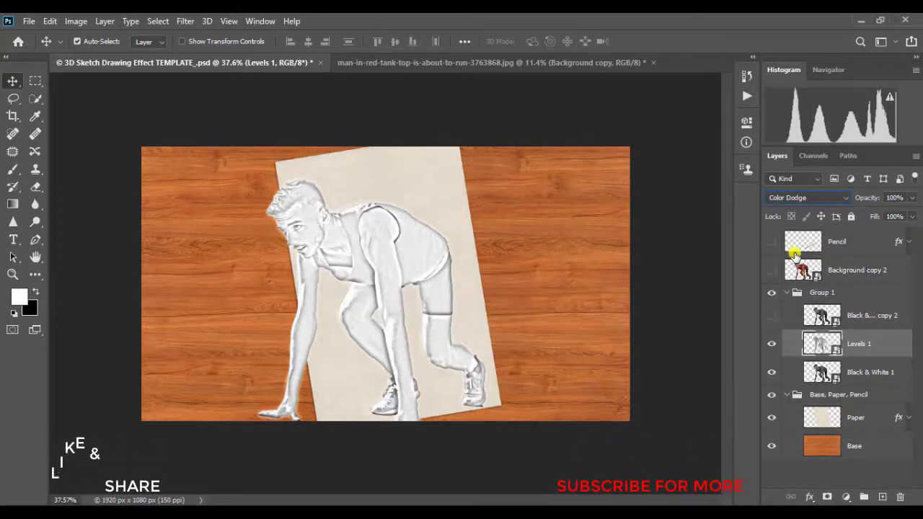
{"action": "left_click", "coordinate": [772, 317]}
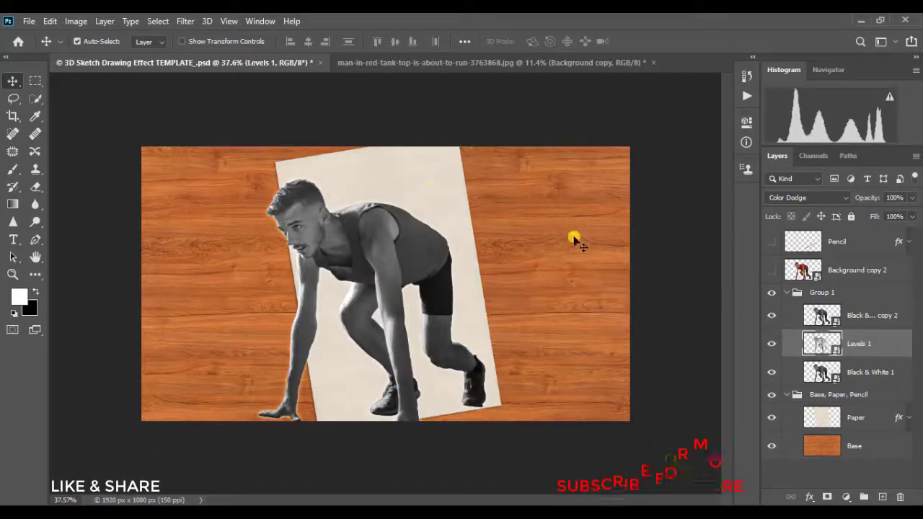
{"action": "left_click", "coordinate": [195, 24]}
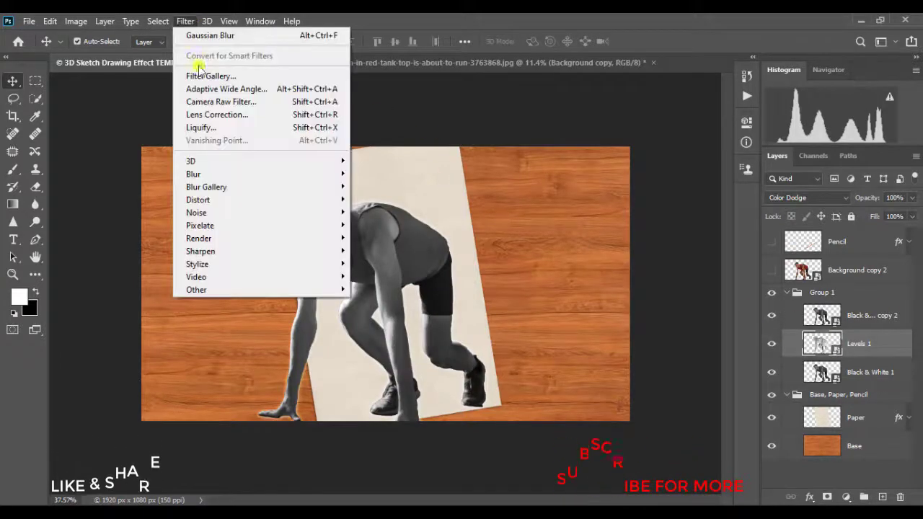
{"action": "left_click", "coordinate": [195, 74]}
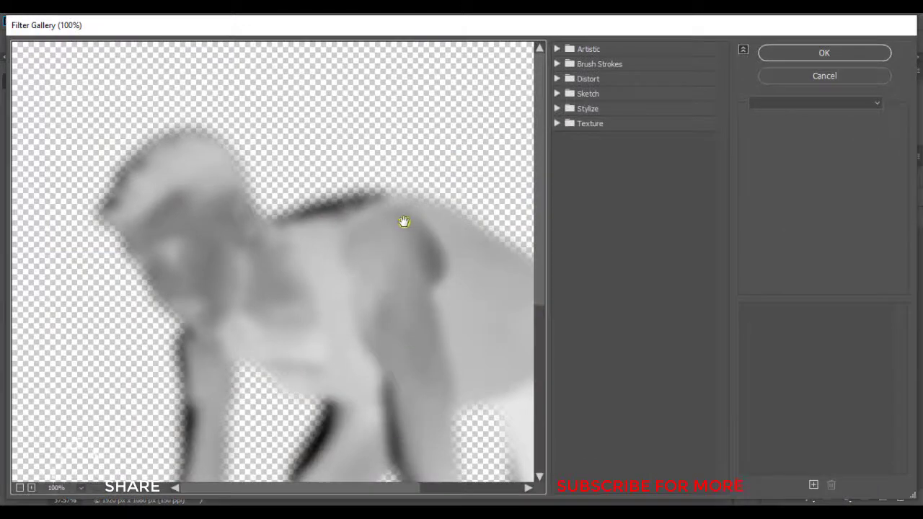
{"action": "scroll", "coordinate": [387, 207], "scroll_direction": "down", "scroll_amount": 4}
{"action": "scroll", "coordinate": [387, 206], "scroll_direction": "up", "scroll_amount": 2}
{"action": "scroll", "coordinate": [387, 206], "scroll_direction": "down", "scroll_amount": 1}
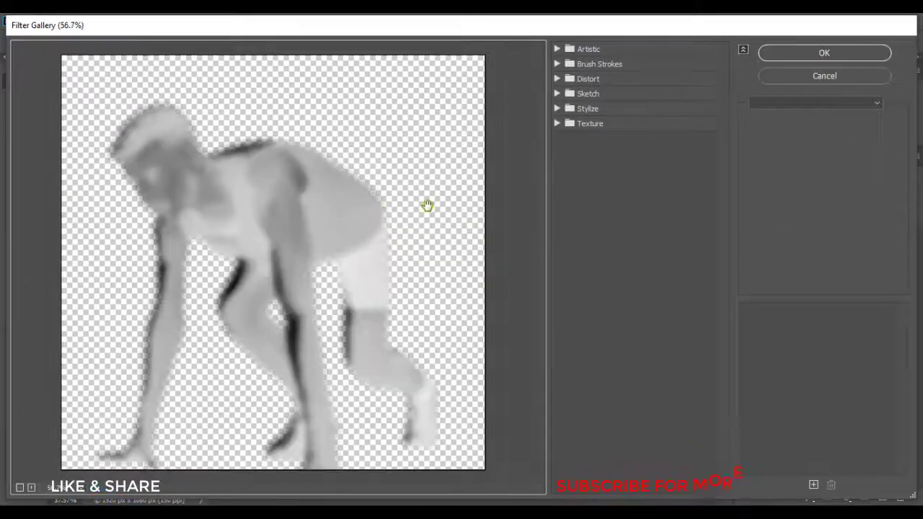
{"action": "left_click", "coordinate": [822, 76]}
Open the Filter Gallery for the Black & White 1 copy 2 layer and choose the Charcoal sketch filter.
{"action": "left_click", "coordinate": [870, 314]}
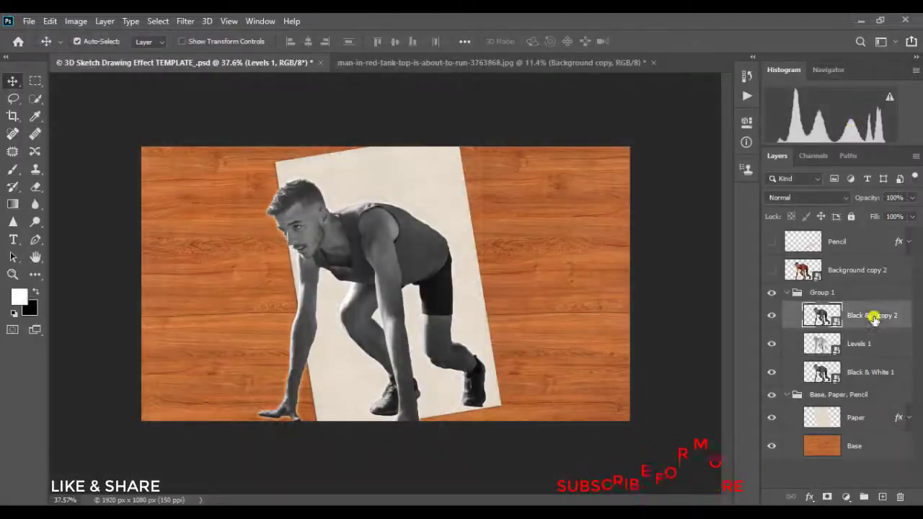
{"action": "left_click", "coordinate": [185, 21]}
{"action": "left_click", "coordinate": [209, 76]}
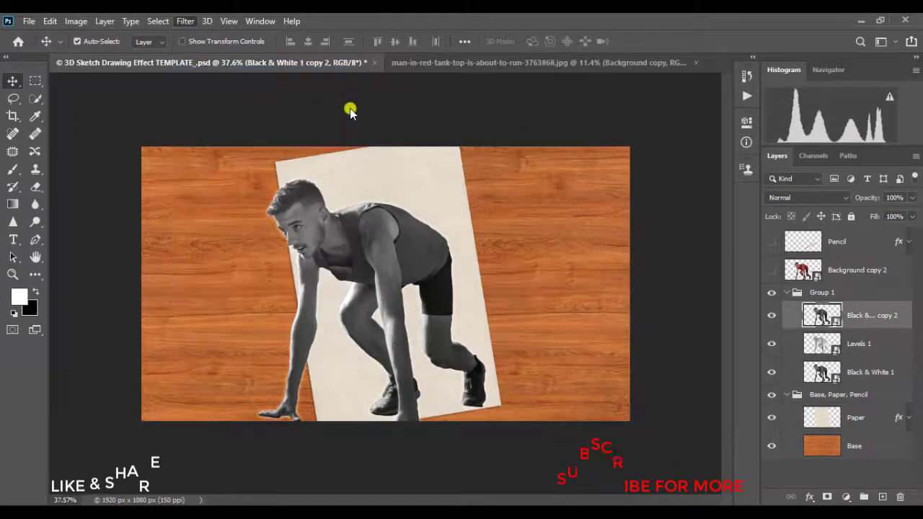
{"action": "scroll", "coordinate": [391, 198], "scroll_direction": "down", "scroll_amount": 1}
{"action": "scroll", "coordinate": [390, 199], "scroll_direction": "down", "scroll_amount": 4}
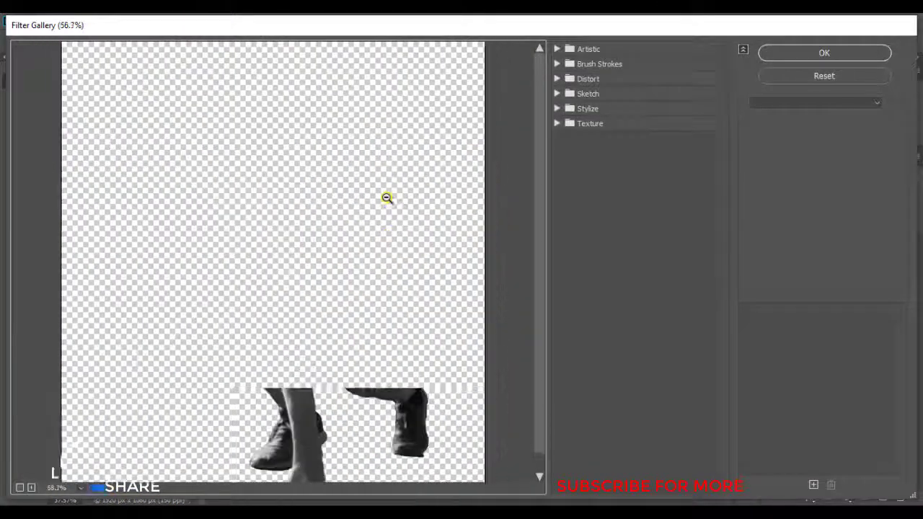
{"action": "scroll", "coordinate": [387, 199], "scroll_direction": "down", "scroll_amount": 1}
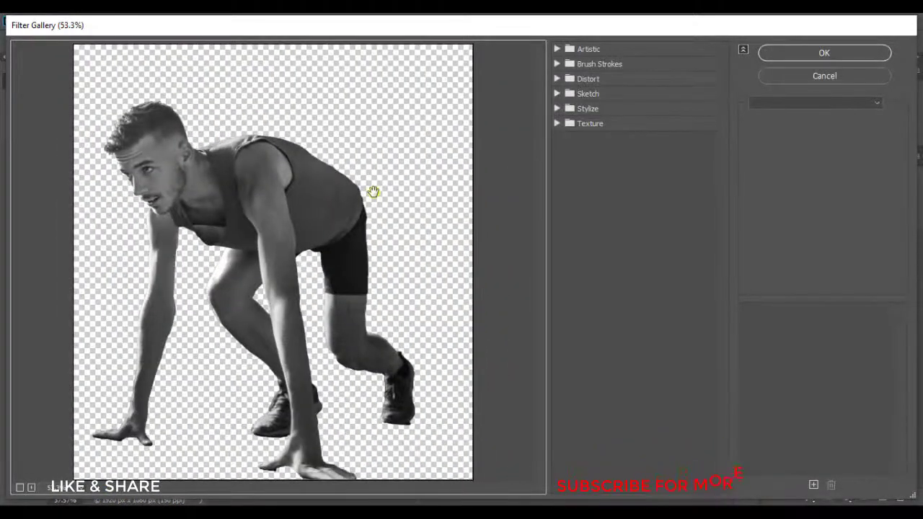
{"action": "left_click", "coordinate": [559, 123]}
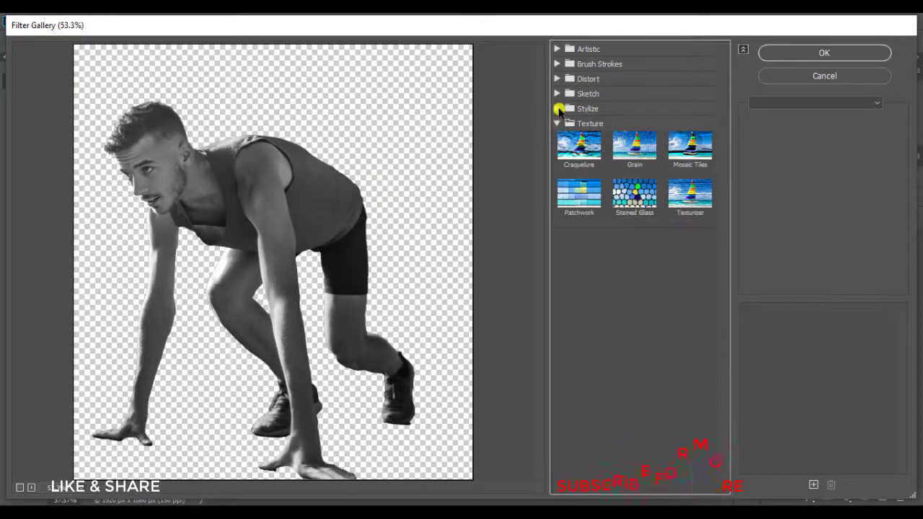
{"action": "left_click", "coordinate": [558, 95]}
{"action": "left_click", "coordinate": [690, 117]}
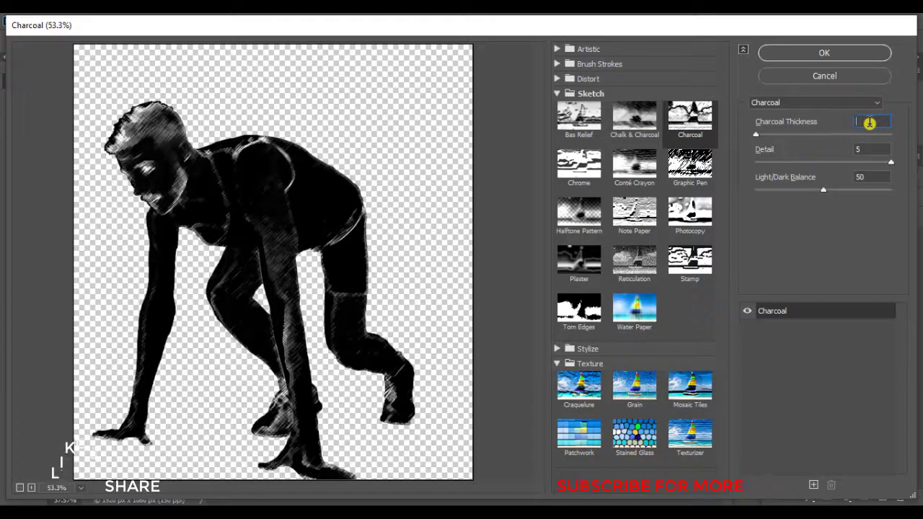
Apply the Charcoal filter with a thickness of 2, detail of 5 and light/dark balance of 75.
{"action": "type", "text": "2"}
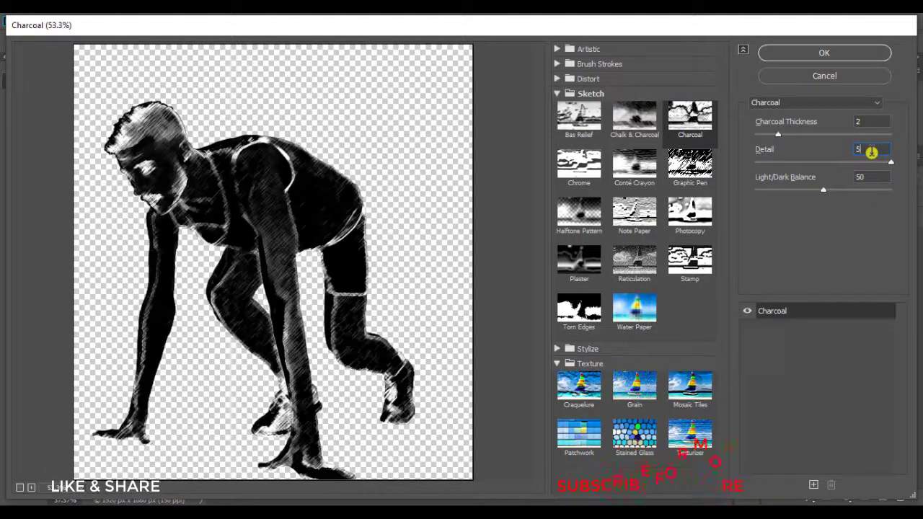
{"action": "left_click_drag", "start_coordinate": [822, 192], "coordinate": [853, 189]}
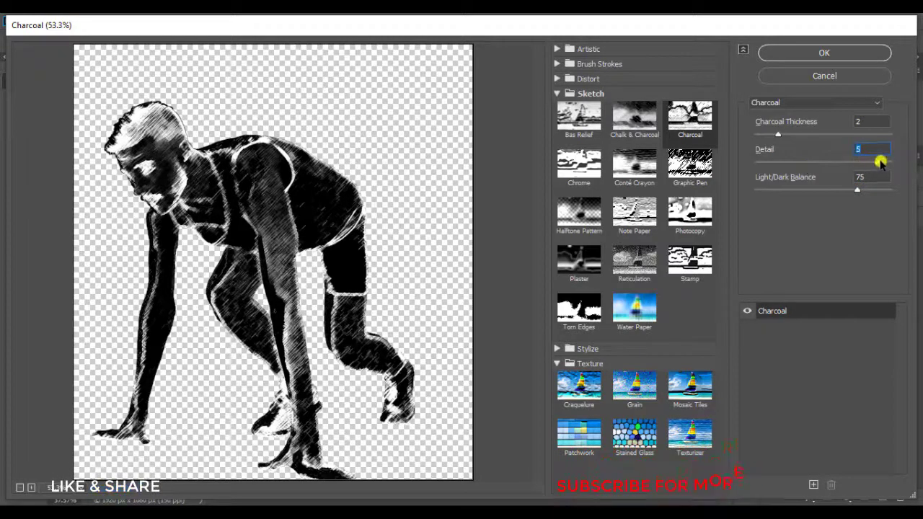
{"action": "mouse_move", "coordinate": [786, 137]}
{"action": "left_mouse_down"}
{"action": "mouse_move", "coordinate": [805, 137]}
{"action": "mouse_move", "coordinate": [776, 135]}
{"action": "left_mouse_up"}
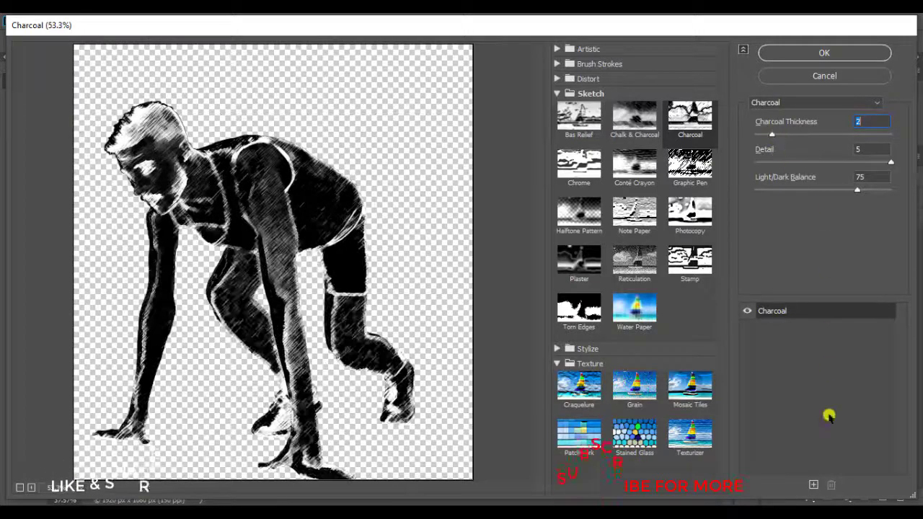
{"action": "left_click", "coordinate": [826, 56]}
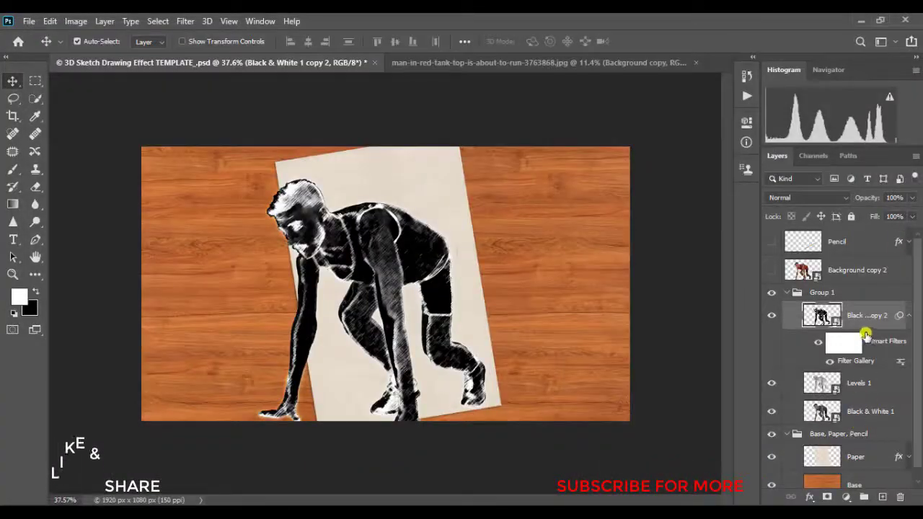
Try Multiply on the charcoal layer, return its blend mode to Normal and lower its opacity so the sketch below shows through.
{"action": "left_click", "coordinate": [842, 198]}
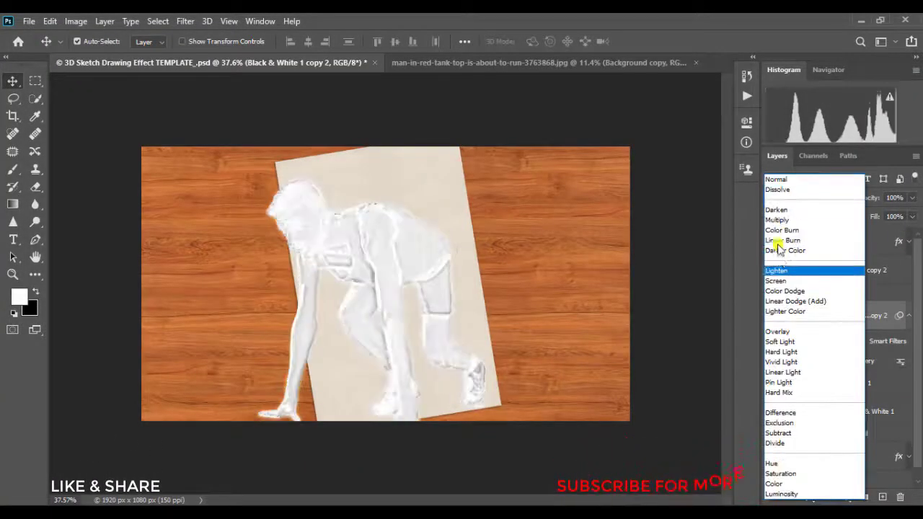
{"action": "left_click", "coordinate": [778, 220]}
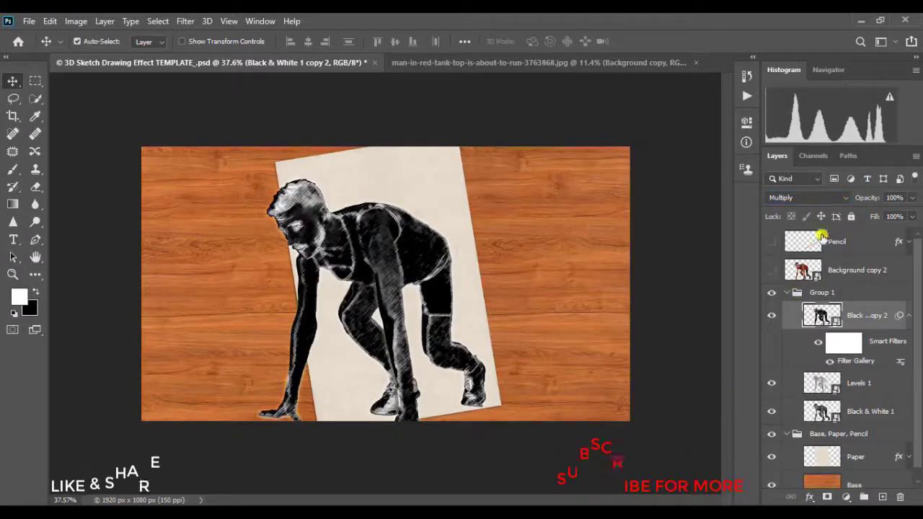
{"action": "left_click", "coordinate": [840, 199]}
{"action": "left_click", "coordinate": [783, 181]}
{"action": "mouse_move", "coordinate": [913, 205]}
{"action": "left_mouse_down"}
{"action": "mouse_move", "coordinate": [855, 211]}
{"action": "mouse_move", "coordinate": [873, 208]}
{"action": "left_mouse_up"}
Set Group 1 to the Multiply blend mode with an opacity of 88%.
{"action": "left_click", "coordinate": [845, 292]}
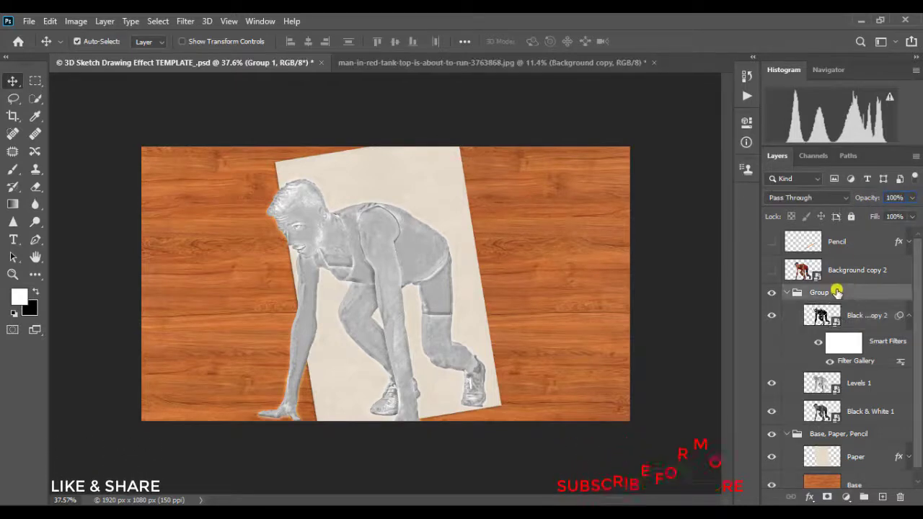
{"action": "left_click", "coordinate": [844, 204]}
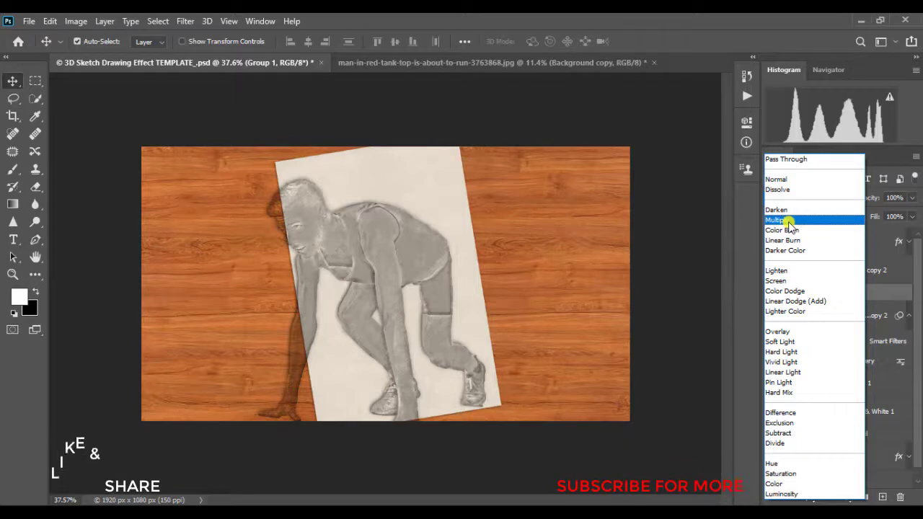
{"action": "left_click", "coordinate": [788, 220]}
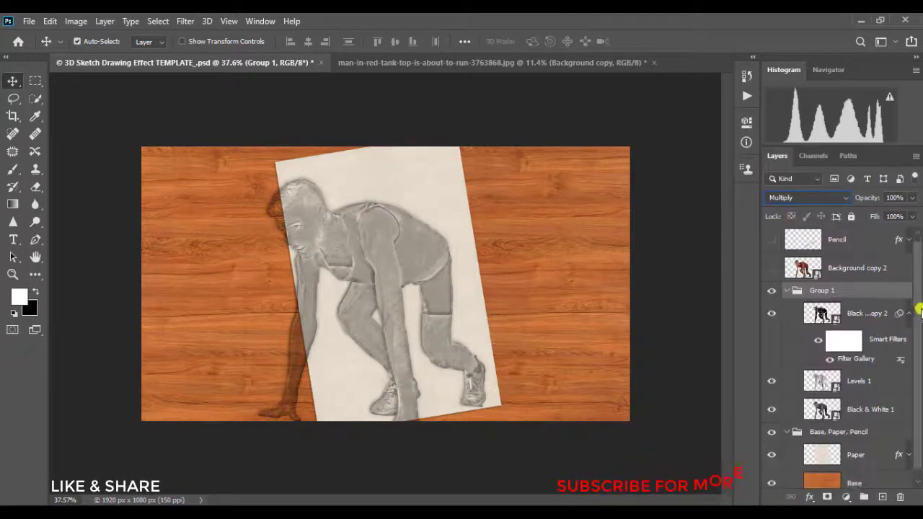
{"action": "left_click_drag", "start_coordinate": [919, 310], "coordinate": [919, 352]}
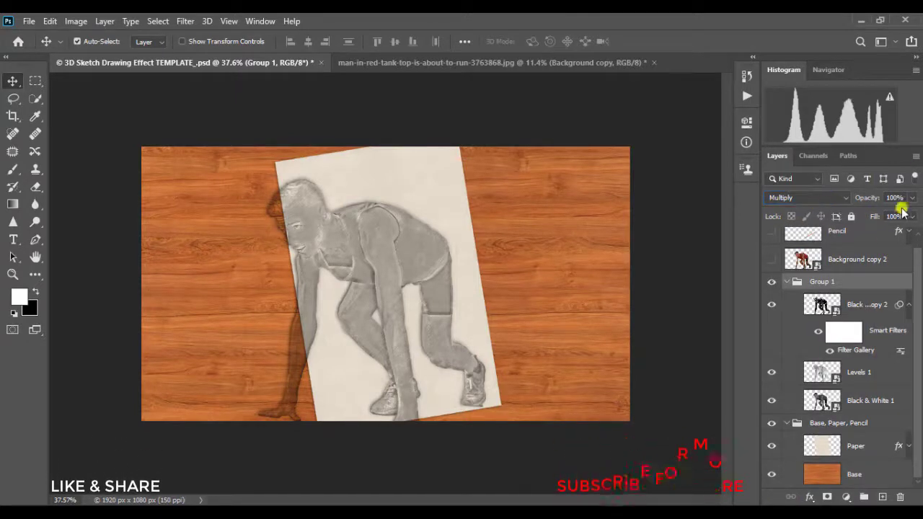
{"action": "mouse_move", "coordinate": [913, 213]}
{"action": "left_mouse_down"}
{"action": "mouse_move", "coordinate": [892, 214]}
{"action": "mouse_move", "coordinate": [905, 213]}
{"action": "left_mouse_up"}
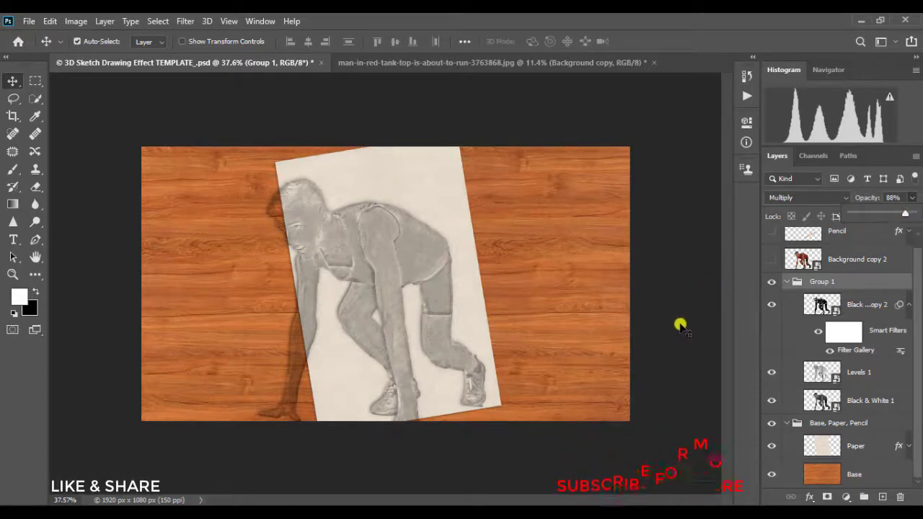
{"action": "left_click", "coordinate": [912, 198]}
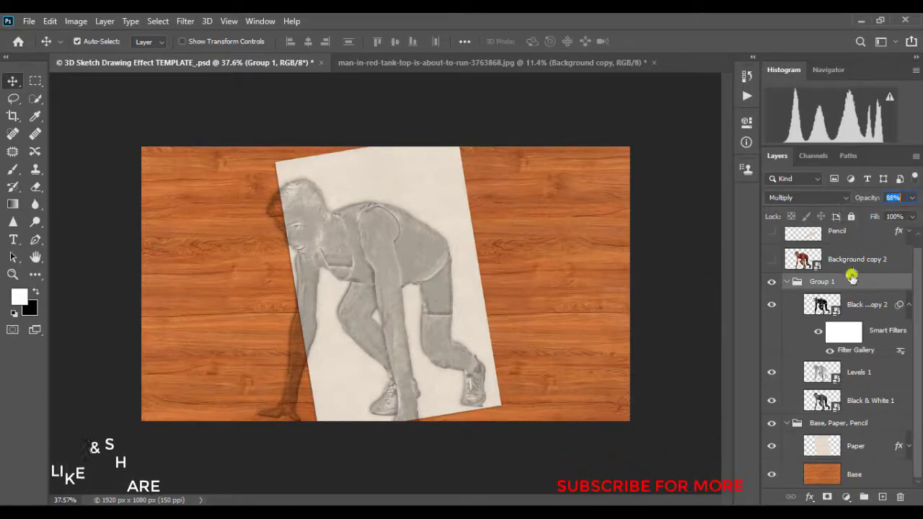
{"action": "left_click", "coordinate": [696, 295]}
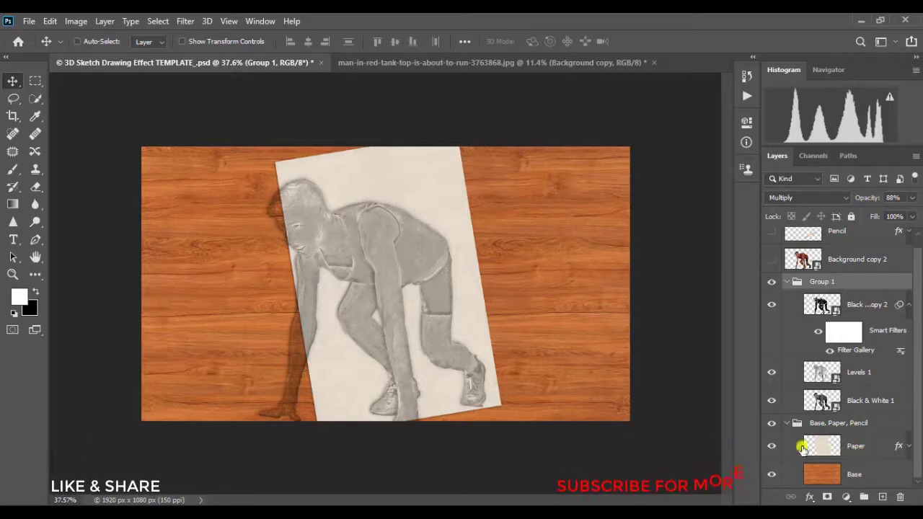
Mask Group 1 to the outline of the Paper layer and collapse both layer groups.
{"action": "left_click", "coordinate": [813, 448], "text": "ctrl"}
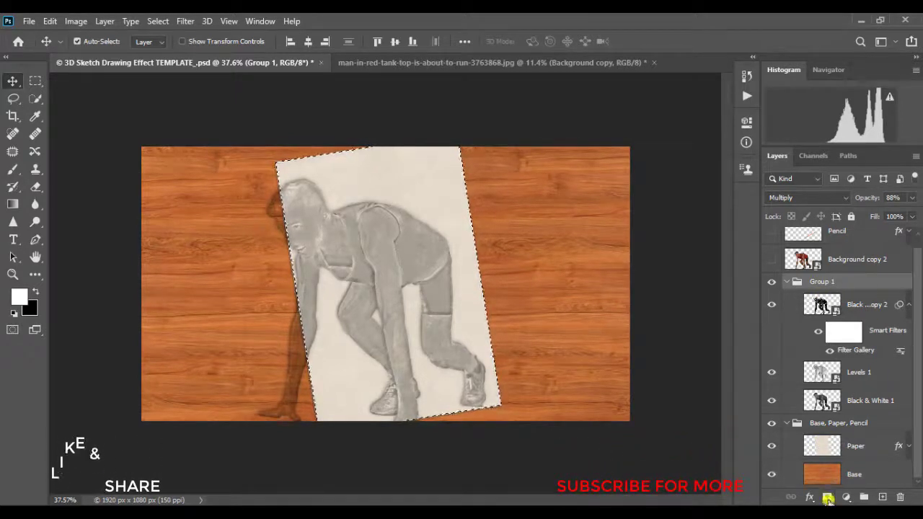
{"action": "left_click", "coordinate": [828, 497]}
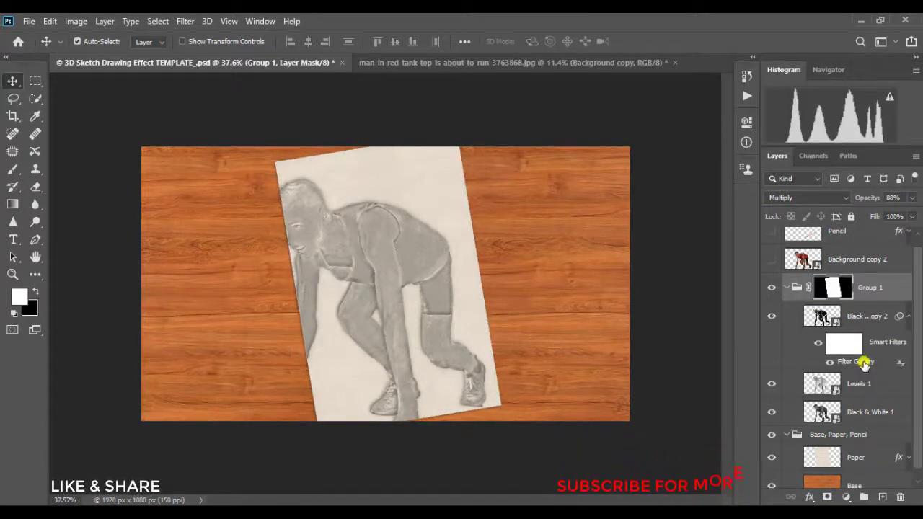
{"action": "left_click", "coordinate": [797, 288]}
{"action": "left_click", "coordinate": [786, 288]}
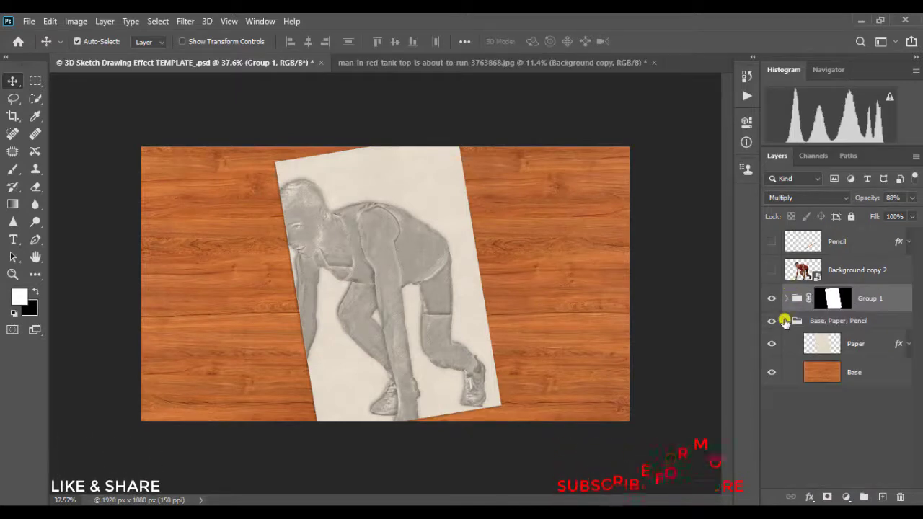
{"action": "left_click", "coordinate": [787, 321]}
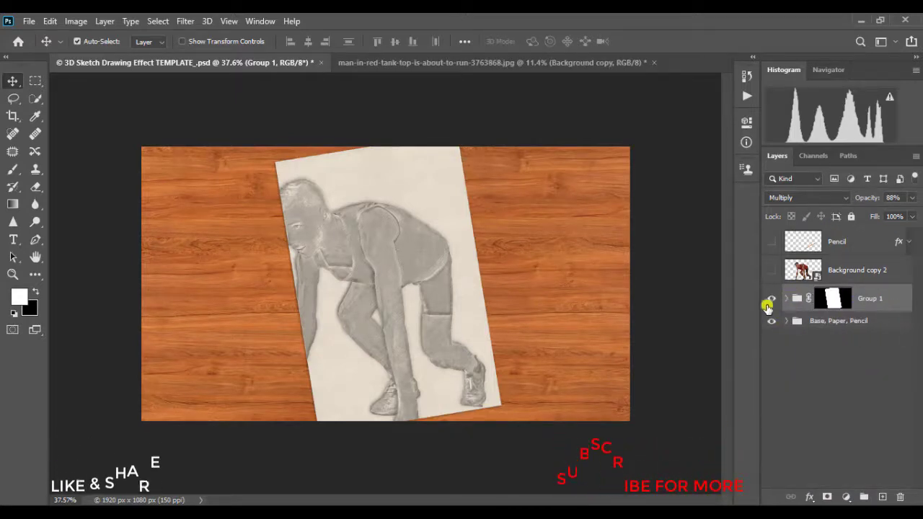
Compare the sketch with and without the Background copy 2 layer, leaving that colour layer shown and selected.
{"action": "scroll", "coordinate": [375, 261], "scroll_direction": "up", "scroll_amount": 3}
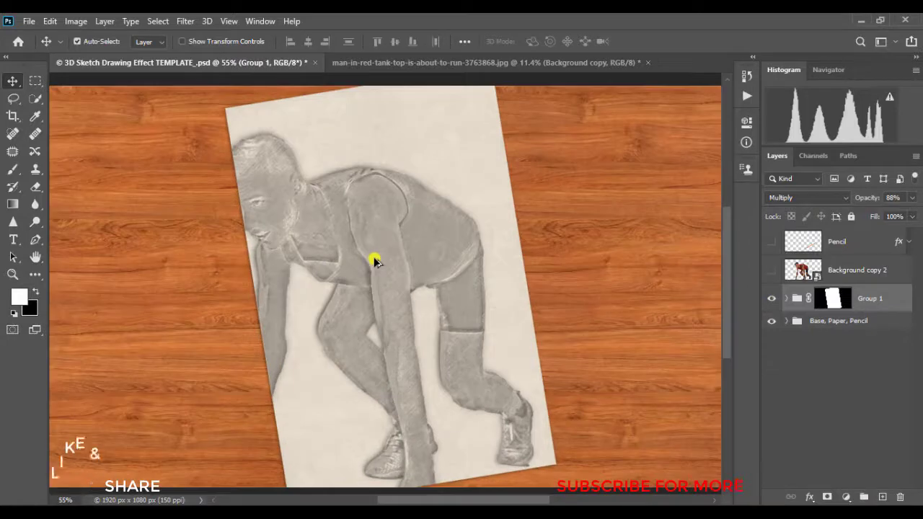
{"action": "scroll", "coordinate": [375, 261], "scroll_direction": "down", "scroll_amount": 1}
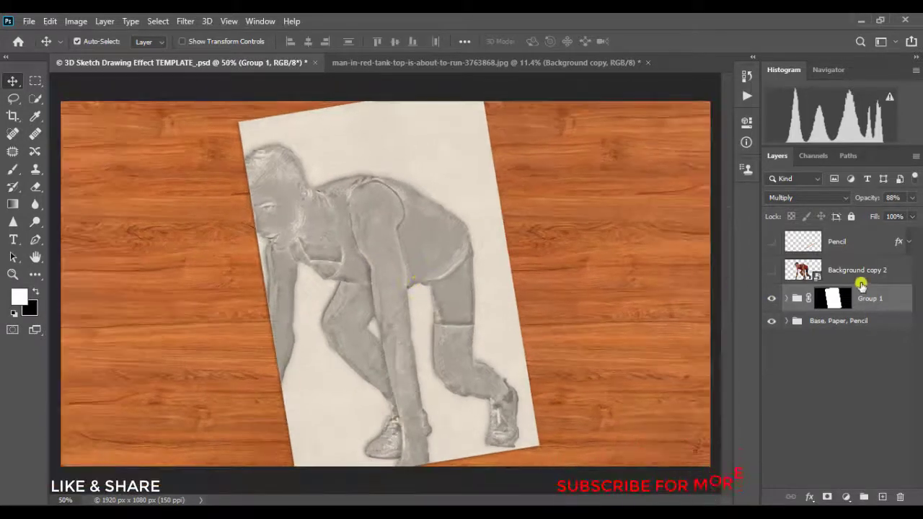
{"action": "left_click", "coordinate": [772, 273]}
{"action": "left_click", "coordinate": [772, 273]}
{"action": "left_click", "coordinate": [773, 273]}
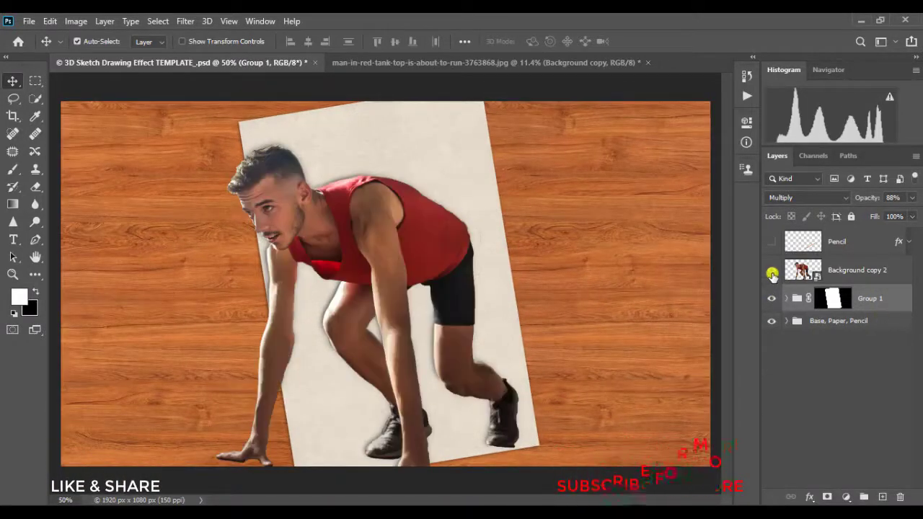
{"action": "left_click", "coordinate": [772, 274]}
{"action": "left_click", "coordinate": [772, 274]}
{"action": "left_click", "coordinate": [772, 273]}
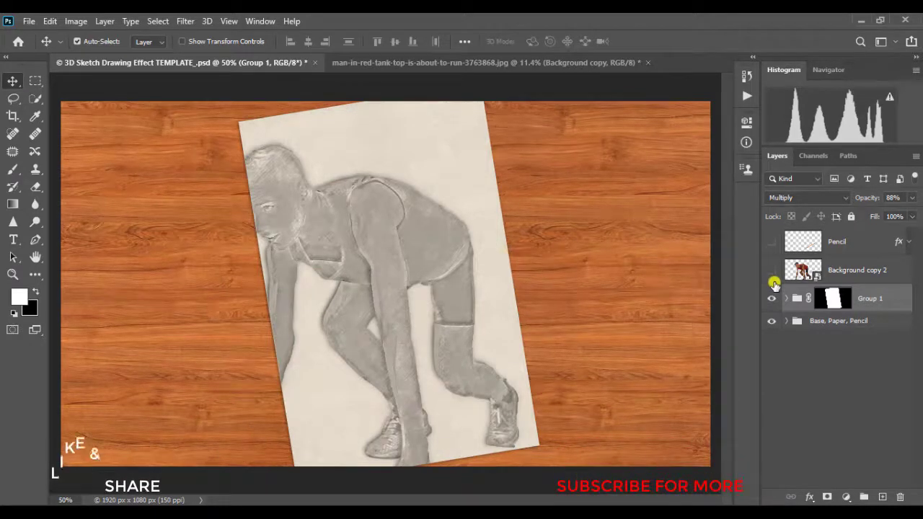
{"action": "left_click", "coordinate": [772, 272]}
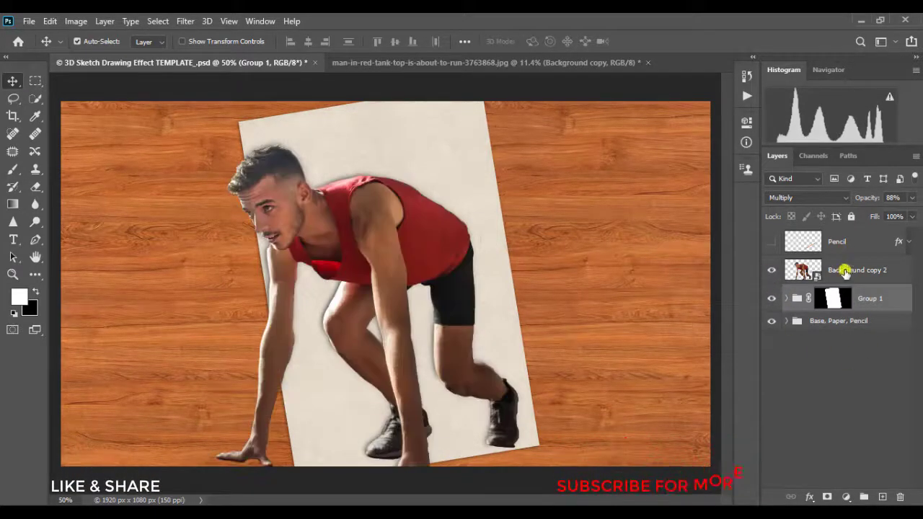
{"action": "left_click", "coordinate": [845, 273]}
{"action": "left_click", "coordinate": [827, 497]}
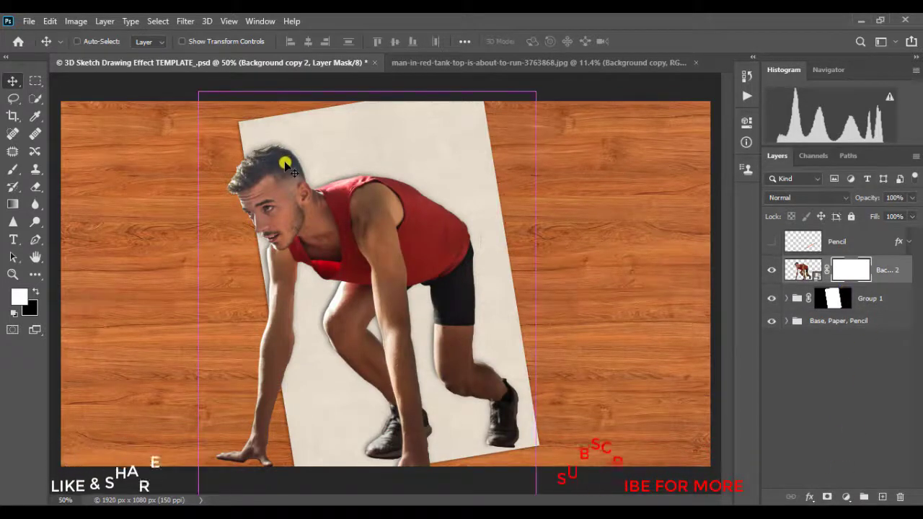
{"action": "key", "text": "ctrl+z"}
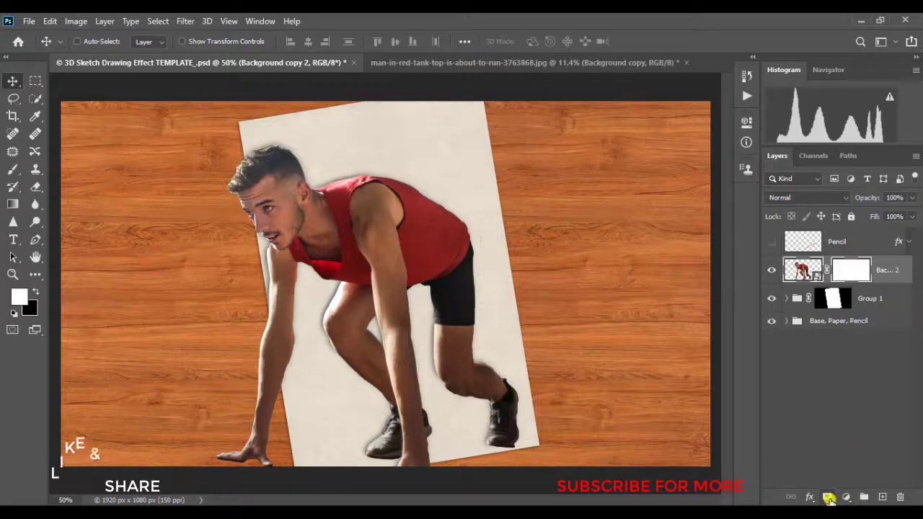
{"action": "key", "text": "ctrl+z"}
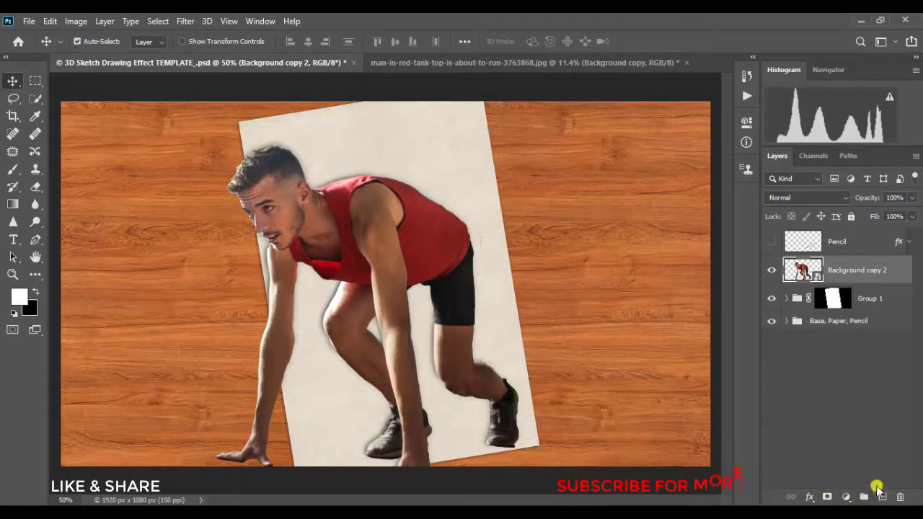
Add a black layer mask to Background copy 2 and set the Brush tool's flow to 100% at 100% opacity.
{"action": "left_click", "coordinate": [835, 495], "text": "alt"}
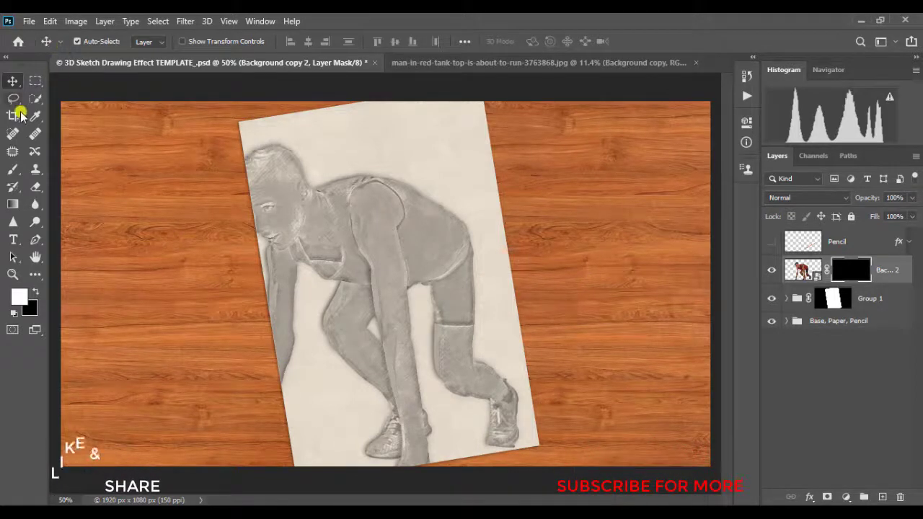
{"action": "left_click", "coordinate": [12, 169]}
{"action": "left_click", "coordinate": [64, 43]}
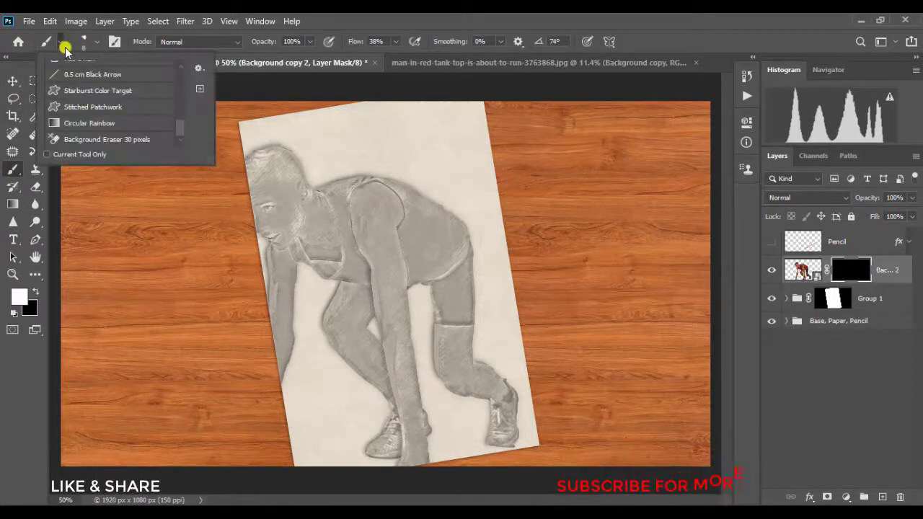
{"action": "left_click", "coordinate": [93, 41]}
{"action": "left_click", "coordinate": [98, 42]}
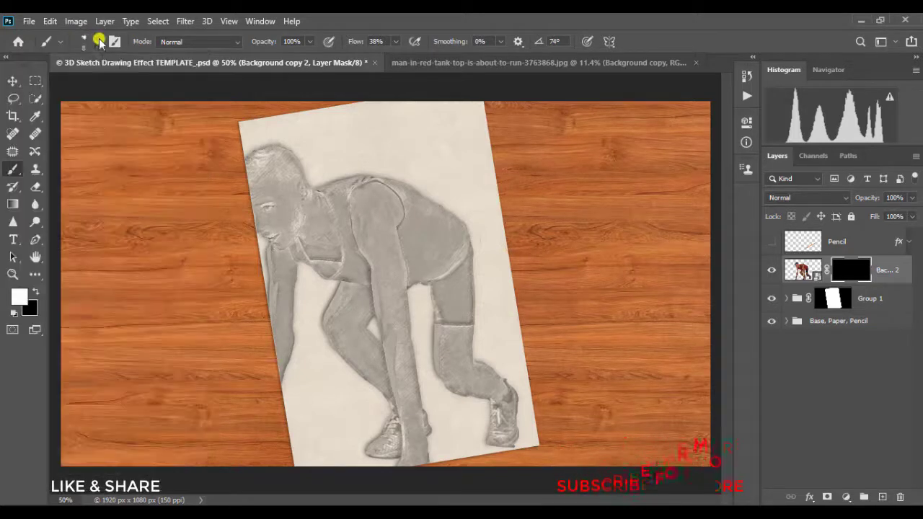
{"action": "left_click", "coordinate": [309, 42]}
{"action": "left_click", "coordinate": [309, 42]}
{"action": "left_click", "coordinate": [396, 41]}
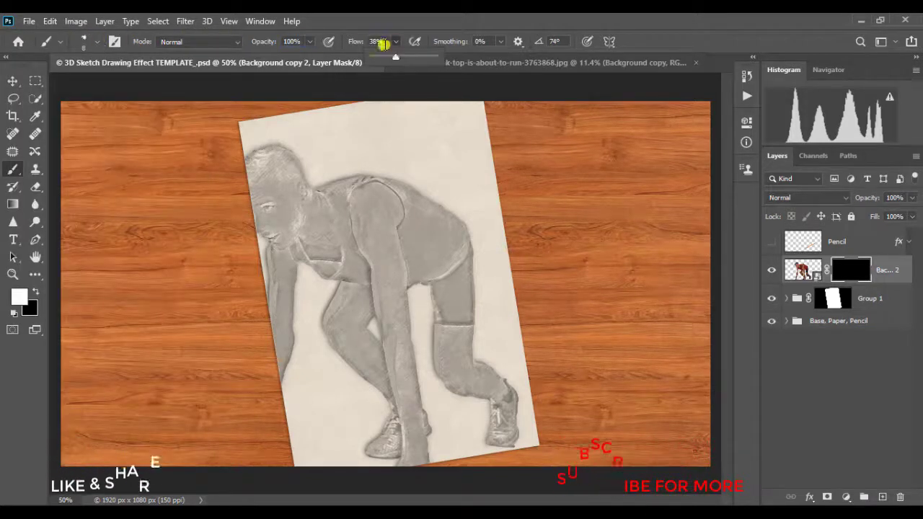
{"action": "left_click_drag", "start_coordinate": [396, 56], "coordinate": [453, 54]}
{"action": "left_click", "coordinate": [397, 42]}
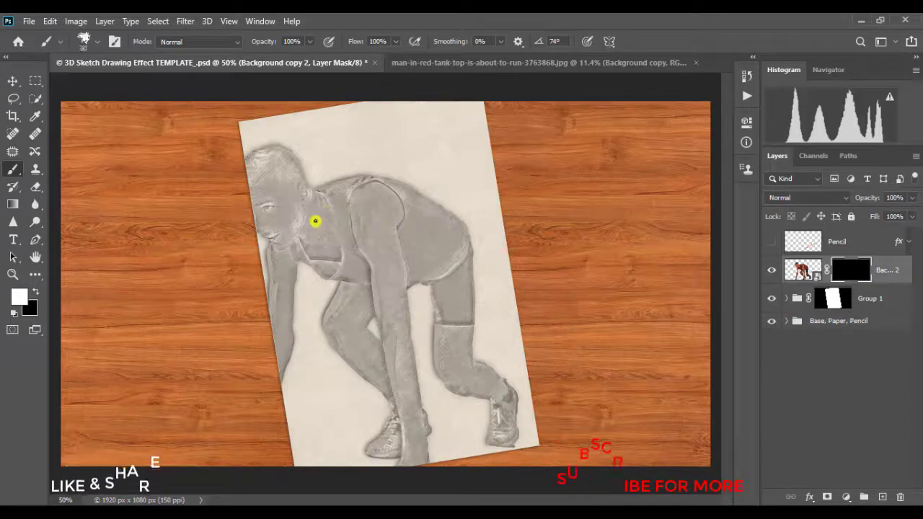
Paint white on the mask with the rough-edged brush to reveal the colour runner's head, chest, far arm and front leg.
{"action": "mouse_move", "coordinate": [316, 221]}
{"action": "left_mouse_down"}
{"action": "mouse_move", "coordinate": [263, 225]}
{"action": "mouse_move", "coordinate": [281, 351]}
{"action": "mouse_move", "coordinate": [250, 435]}
{"action": "mouse_move", "coordinate": [250, 418]}
{"action": "mouse_move", "coordinate": [262, 431]}
{"action": "mouse_move", "coordinate": [275, 406]}
{"action": "mouse_move", "coordinate": [252, 459]}
{"action": "mouse_move", "coordinate": [237, 466]}
{"action": "mouse_move", "coordinate": [209, 457]}
{"action": "mouse_move", "coordinate": [236, 466]}
{"action": "mouse_move", "coordinate": [259, 453]}
{"action": "mouse_move", "coordinate": [286, 346]}
{"action": "mouse_move", "coordinate": [259, 327]}
{"action": "mouse_move", "coordinate": [285, 329]}
{"action": "mouse_move", "coordinate": [252, 378]}
{"action": "mouse_move", "coordinate": [284, 318]}
{"action": "mouse_move", "coordinate": [245, 204]}
{"action": "mouse_move", "coordinate": [256, 168]}
{"action": "mouse_move", "coordinate": [248, 154]}
{"action": "mouse_move", "coordinate": [264, 148]}
{"action": "mouse_move", "coordinate": [297, 151]}
{"action": "mouse_move", "coordinate": [271, 245]}
{"action": "mouse_move", "coordinate": [288, 257]}
{"action": "mouse_move", "coordinate": [293, 194]}
{"action": "mouse_move", "coordinate": [287, 310]}
{"action": "left_mouse_up"}
{"action": "mouse_move", "coordinate": [301, 251]}
{"action": "left_mouse_down"}
{"action": "mouse_move", "coordinate": [328, 260]}
{"action": "mouse_move", "coordinate": [313, 258]}
{"action": "mouse_move", "coordinate": [327, 237]}
{"action": "mouse_move", "coordinate": [311, 197]}
{"action": "mouse_move", "coordinate": [336, 192]}
{"action": "mouse_move", "coordinate": [323, 205]}
{"action": "mouse_move", "coordinate": [335, 262]}
{"action": "mouse_move", "coordinate": [331, 245]}
{"action": "mouse_move", "coordinate": [357, 193]}
{"action": "mouse_move", "coordinate": [362, 225]}
{"action": "mouse_move", "coordinate": [348, 246]}
{"action": "mouse_move", "coordinate": [349, 308]}
{"action": "mouse_move", "coordinate": [332, 332]}
{"action": "mouse_move", "coordinate": [373, 397]}
{"action": "mouse_move", "coordinate": [390, 458]}
{"action": "mouse_move", "coordinate": [371, 387]}
{"action": "mouse_move", "coordinate": [394, 458]}
{"action": "mouse_move", "coordinate": [425, 459]}
{"action": "mouse_move", "coordinate": [402, 452]}
{"action": "mouse_move", "coordinate": [394, 398]}
{"action": "mouse_move", "coordinate": [328, 355]}
{"action": "mouse_move", "coordinate": [365, 356]}
{"action": "mouse_move", "coordinate": [334, 346]}
{"action": "mouse_move", "coordinate": [349, 377]}
{"action": "left_mouse_up"}
{"action": "left_click_drag", "start_coordinate": [308, 235], "coordinate": [312, 268]}
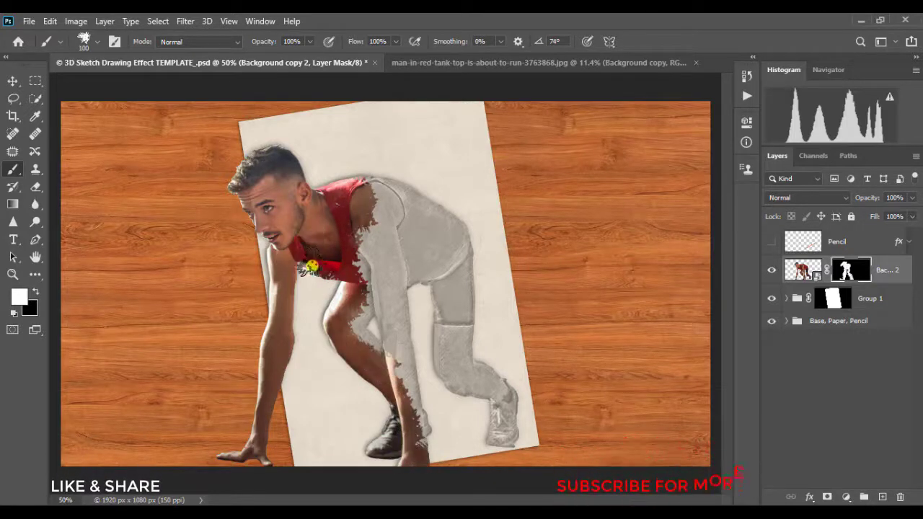